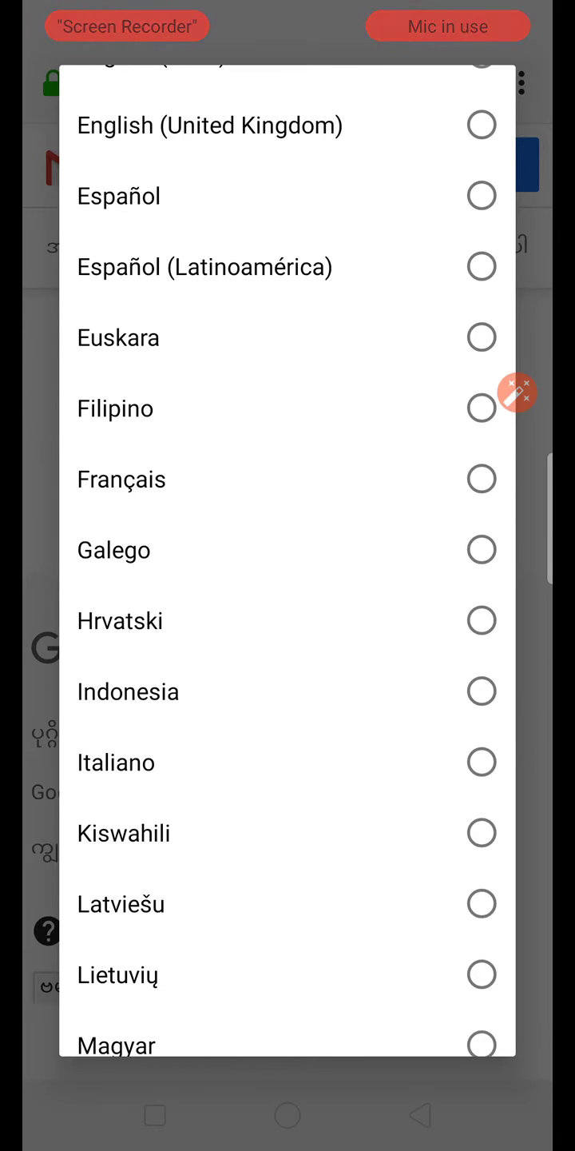
# Step: Dismiss the language choices without picking one, leaving the Gmail page in Burmese
pyautogui.press('Escape')
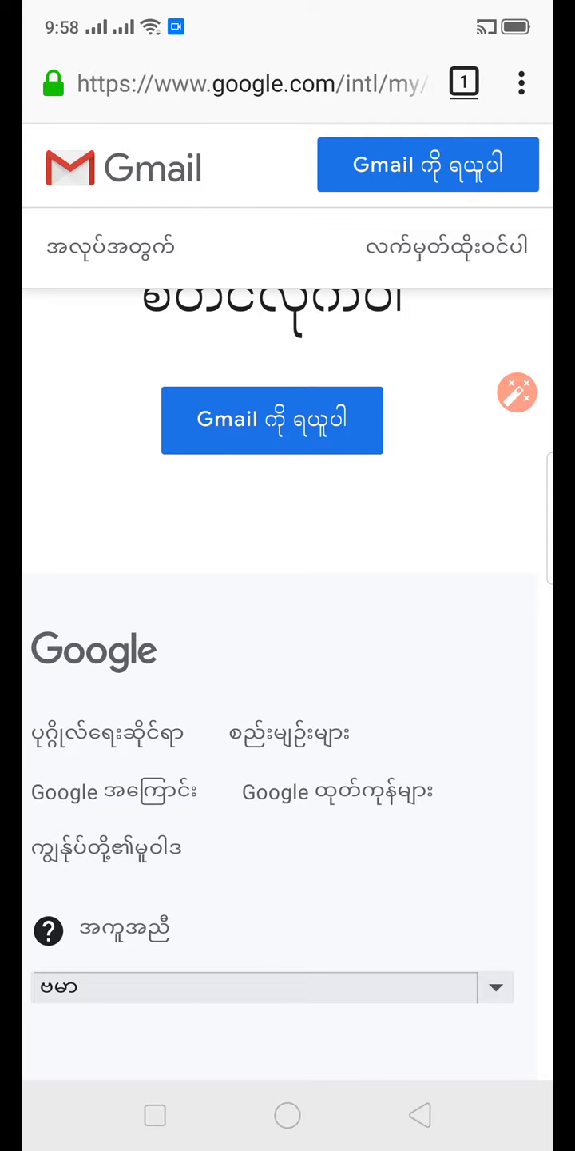
pyautogui.scroll(10, 288, 629)
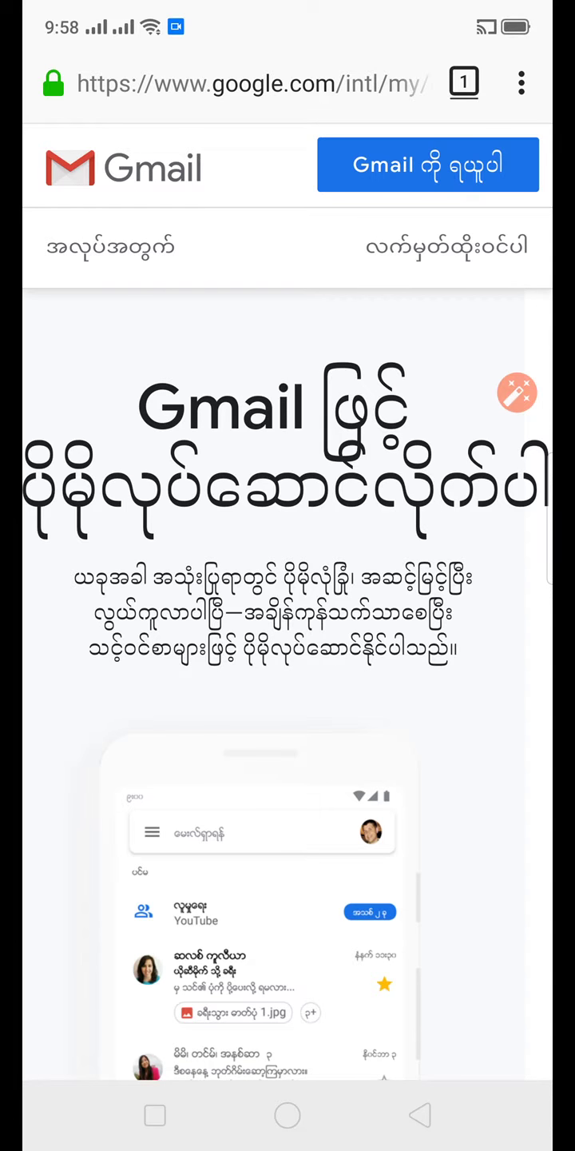
# Step: Go to the home screen and reopen Firefox from its app page
pyautogui.click(287, 1115)
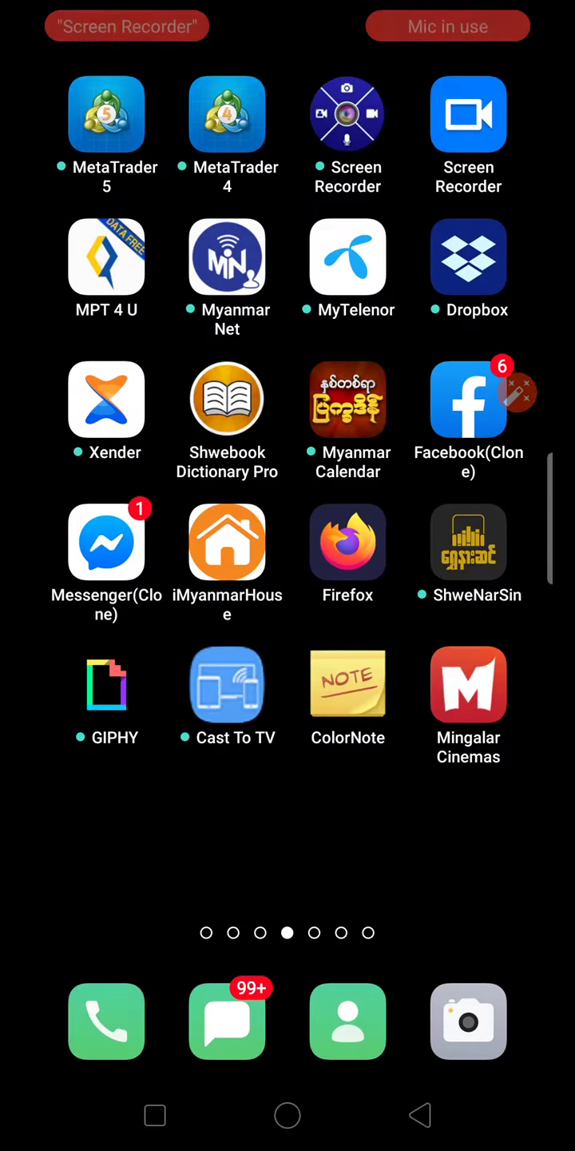
pyautogui.moveTo(449, 539)
pyautogui.mouseDown()
pyautogui.moveTo(126, 540)
pyautogui.moveTo(449, 540)
pyautogui.mouseUp()
pyautogui.moveTo(125, 540)
pyautogui.mouseDown()
pyautogui.moveTo(449, 540)
pyautogui.moveTo(126, 539)
pyautogui.mouseUp()
pyautogui.moveTo(450, 539); pyautogui.dragTo(125, 539)
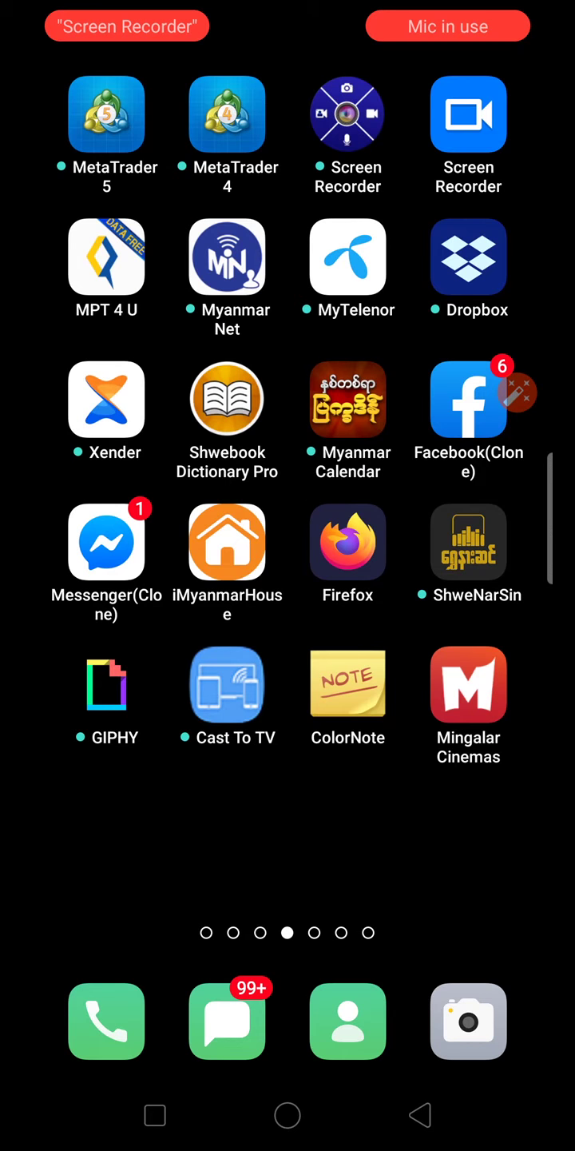
pyautogui.click(347, 541)
# Step: Replace the address with gmail.com to load the Gmail landing page
pyautogui.click(270, 83)
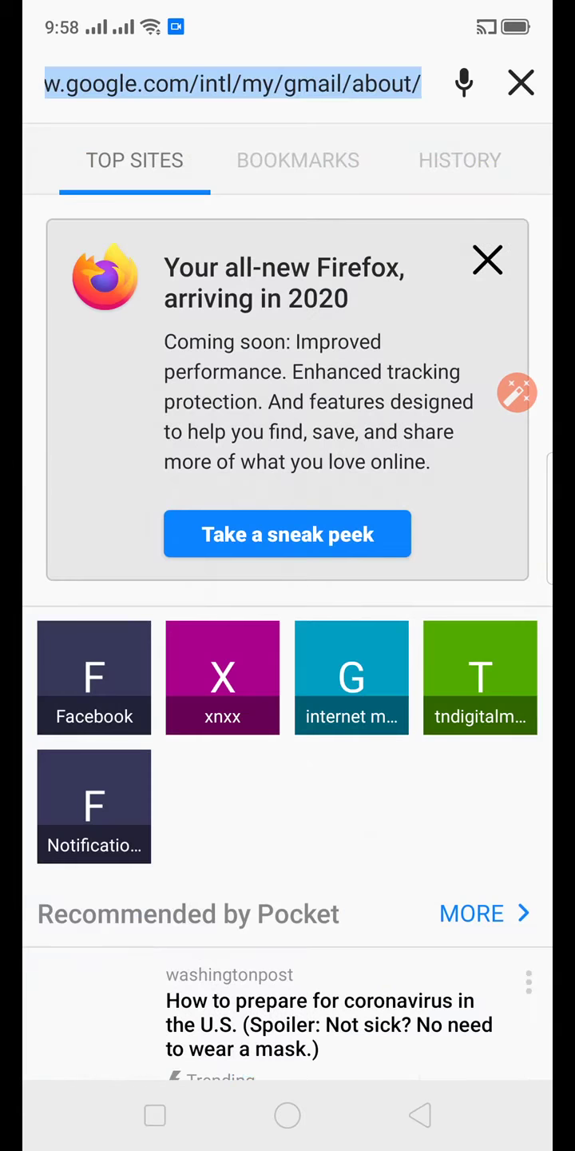
pyautogui.press('BackSpace')
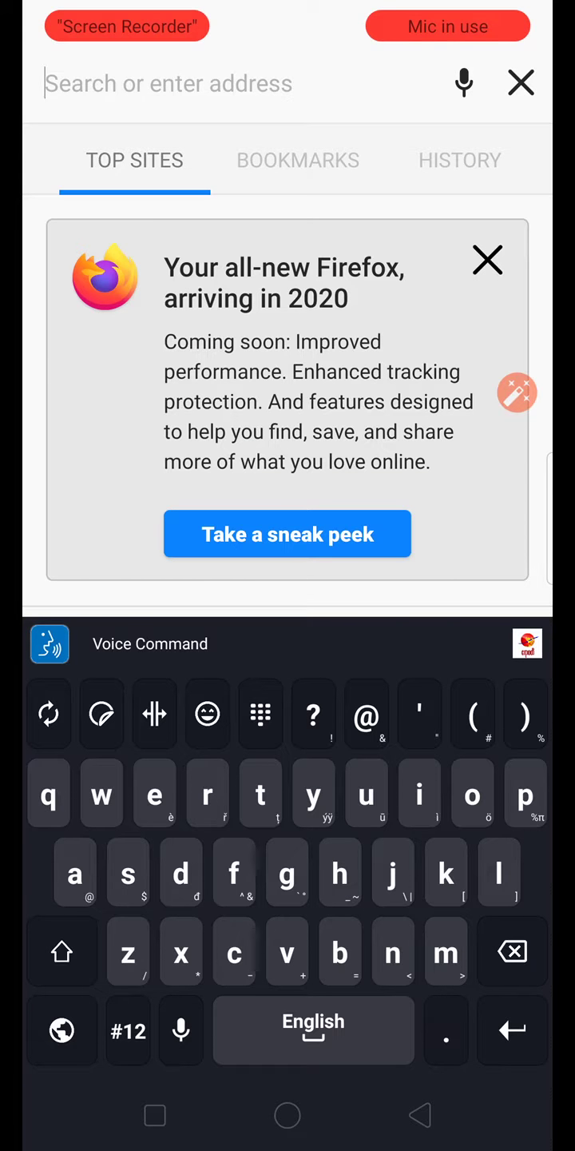
pyautogui.write('gmail')
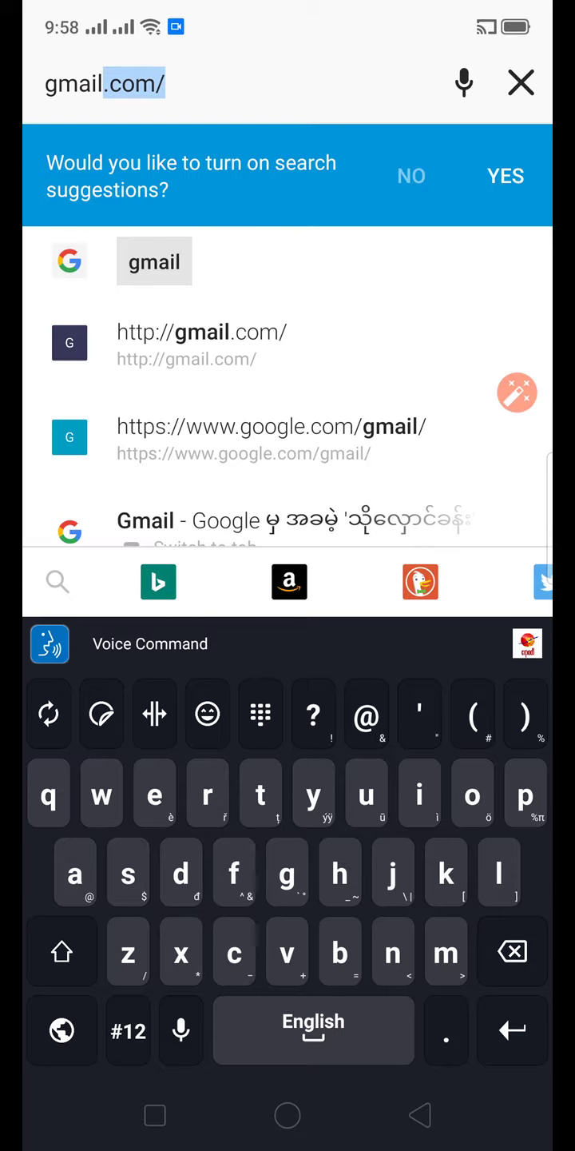
pyautogui.write('.c')
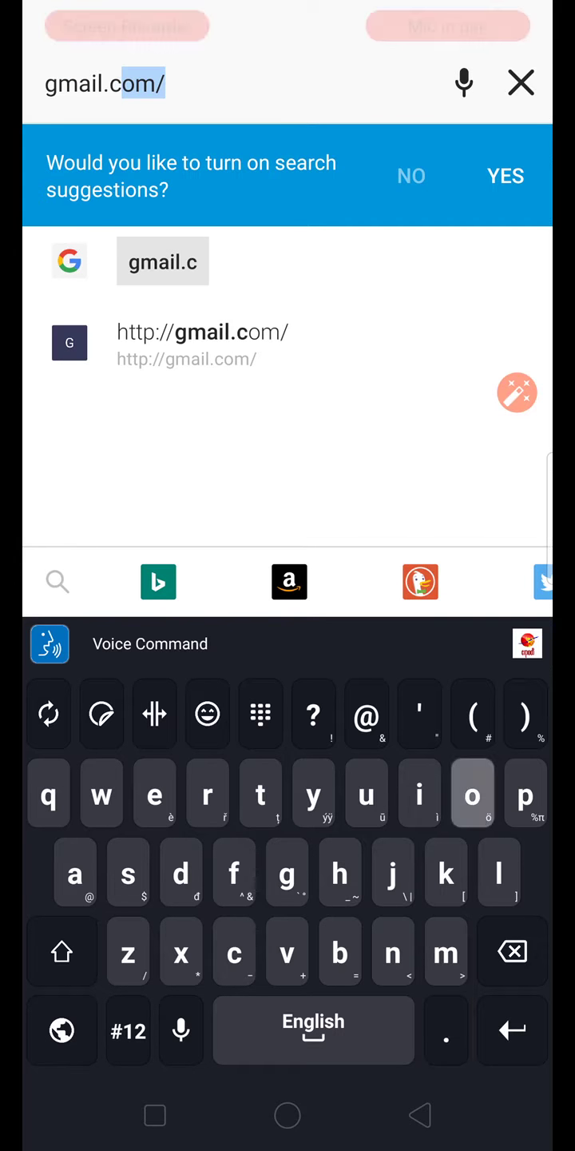
pyautogui.write('om')
pyautogui.press('Return')
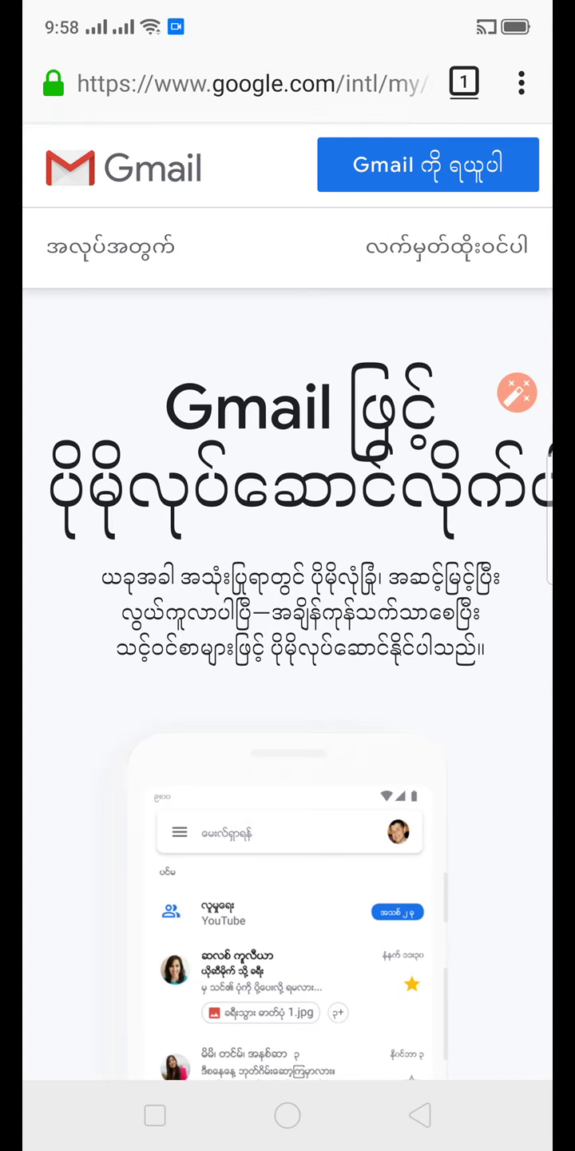
pyautogui.scroll(-5, 287, 719)
pyautogui.scroll(-5, 287, 720)
pyautogui.scroll(-5, 288, 720)
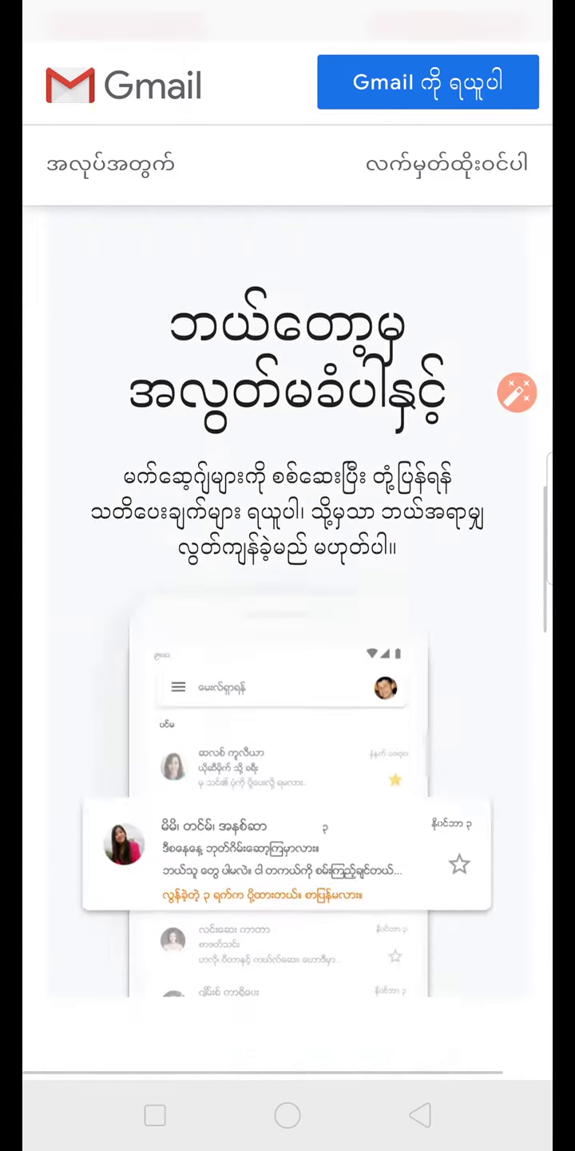
pyautogui.scroll(-5, 288, 720)
pyautogui.scroll(5, 287, 630)
pyautogui.scroll(5, 289, 629)
pyautogui.scroll(5, 287, 630)
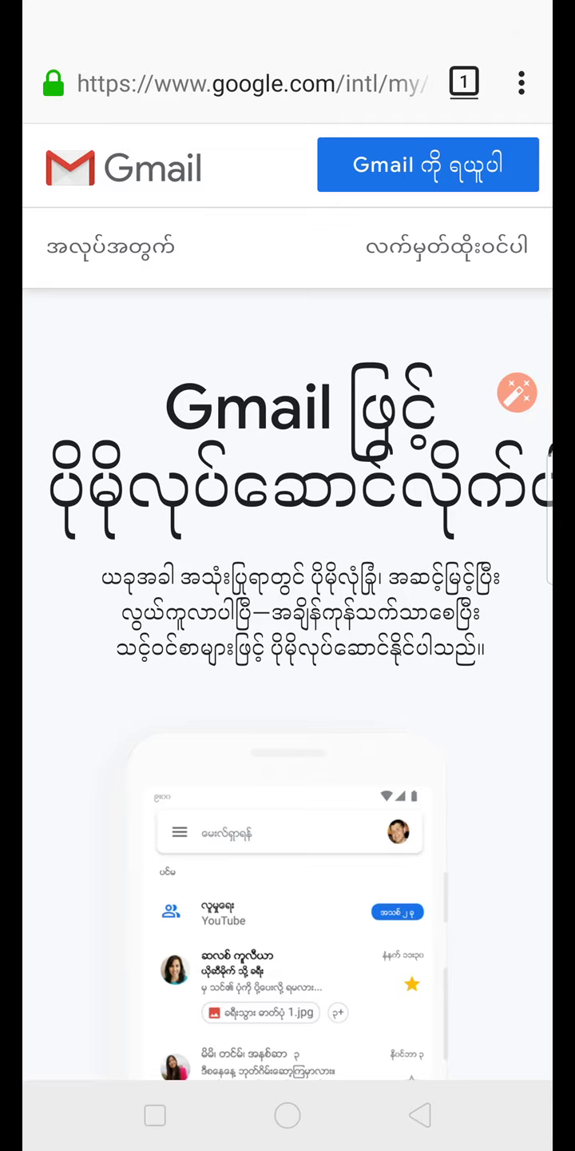
pyautogui.click(517, 392)
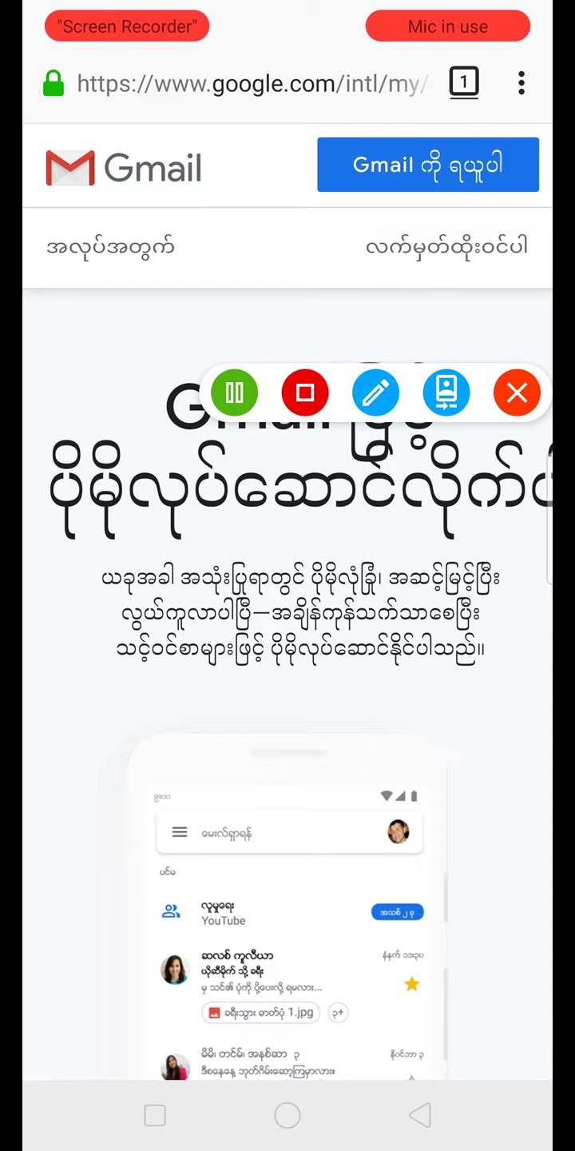
pyautogui.click(517, 392)
pyautogui.scroll(-3, 288, 629)
pyautogui.scroll(3, 288, 630)
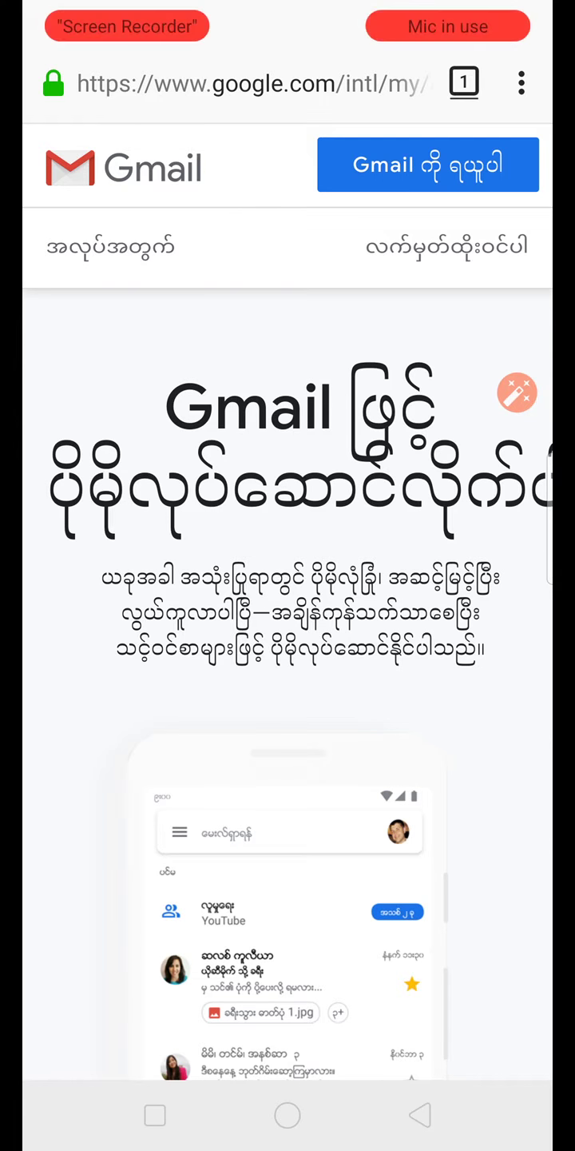
pyautogui.scroll(-10, 288, 629)
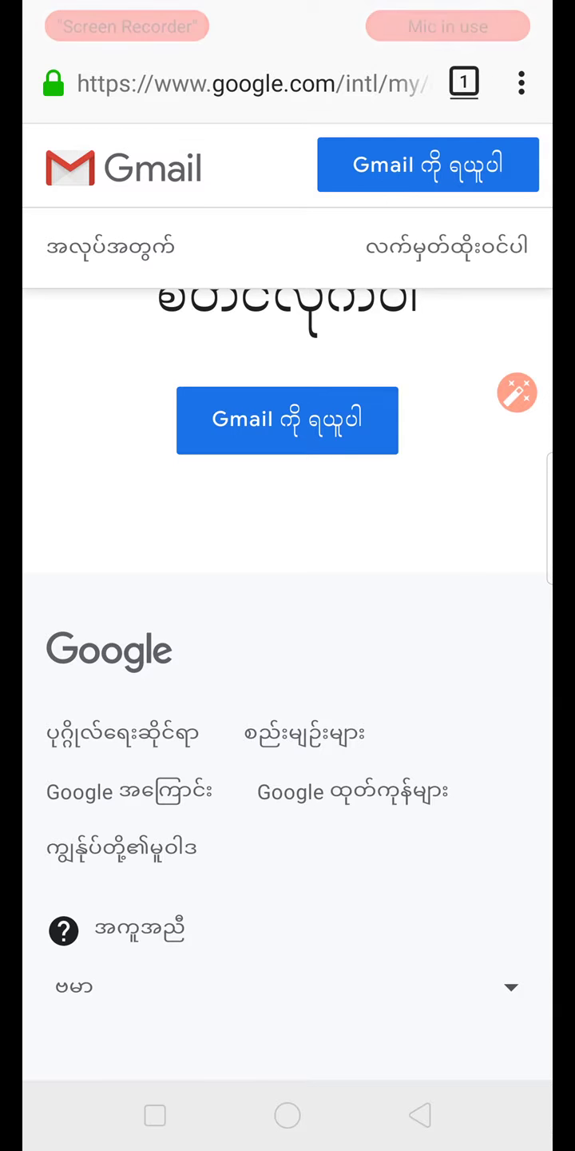
# Step: Pick English in the footer language dropdown of the Gmail page
pyautogui.click(288, 987)
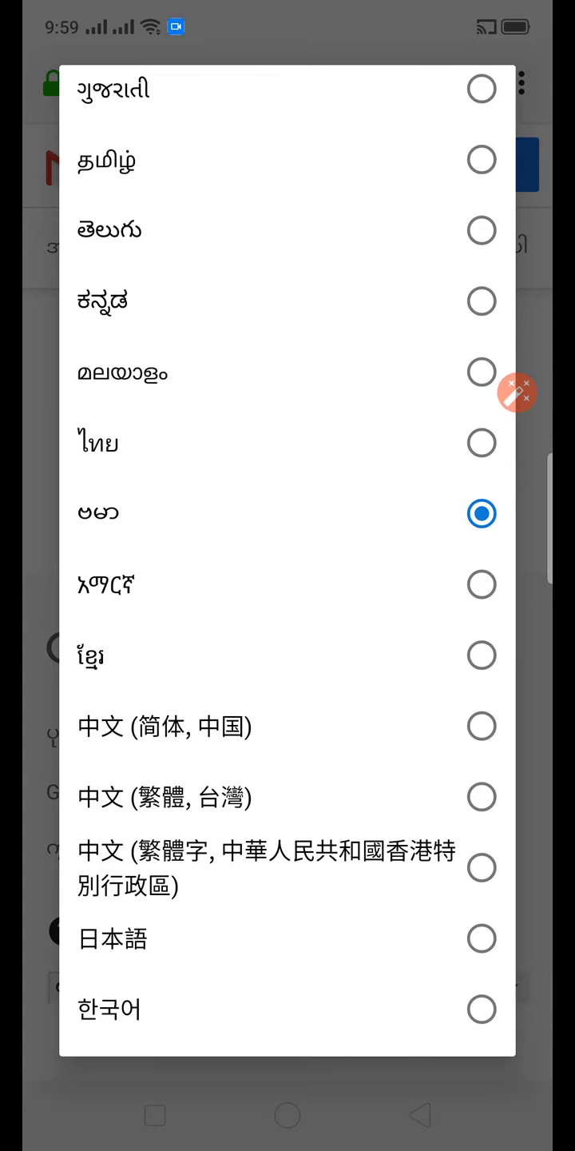
pyautogui.scroll(10, 288, 539)
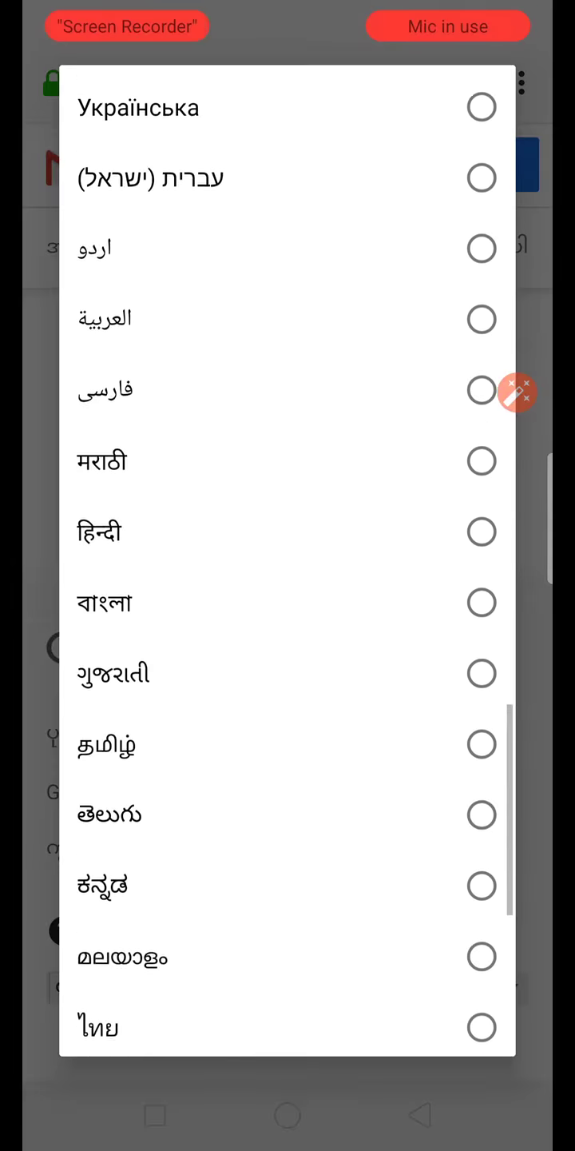
pyautogui.scroll(10, 288, 540)
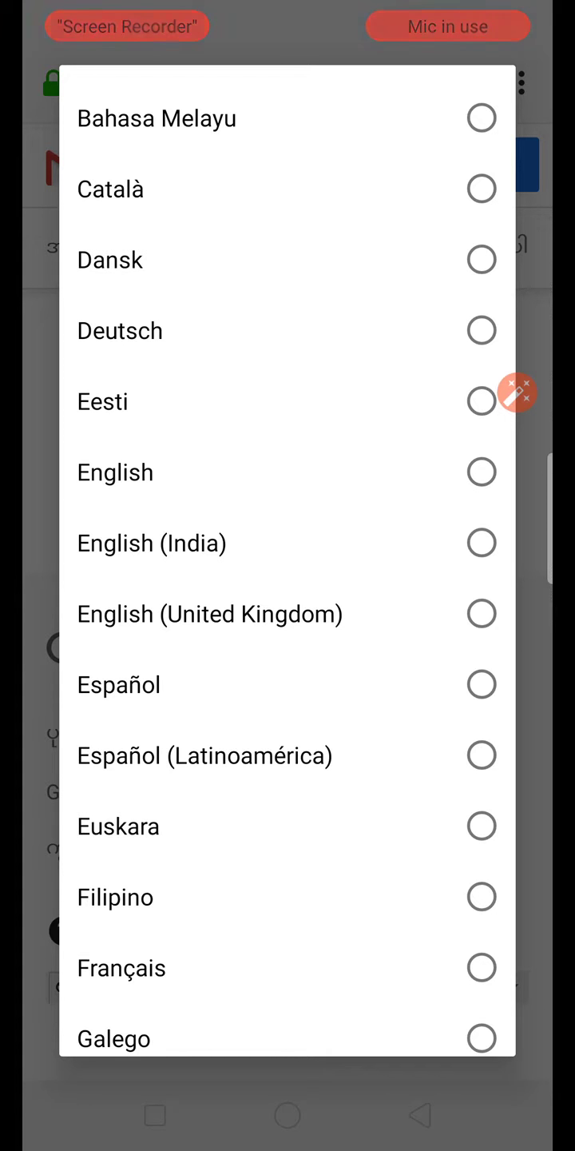
pyautogui.scroll(1, 288, 539)
pyautogui.click(270, 542)
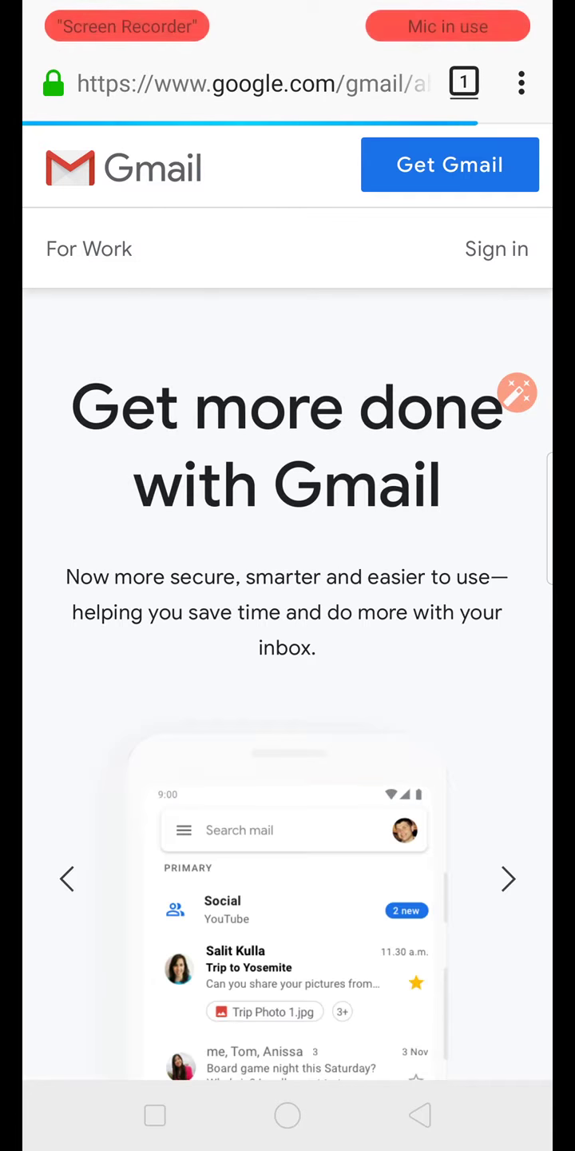
pyautogui.scroll(-2, 288, 629)
pyautogui.scroll(2, 288, 629)
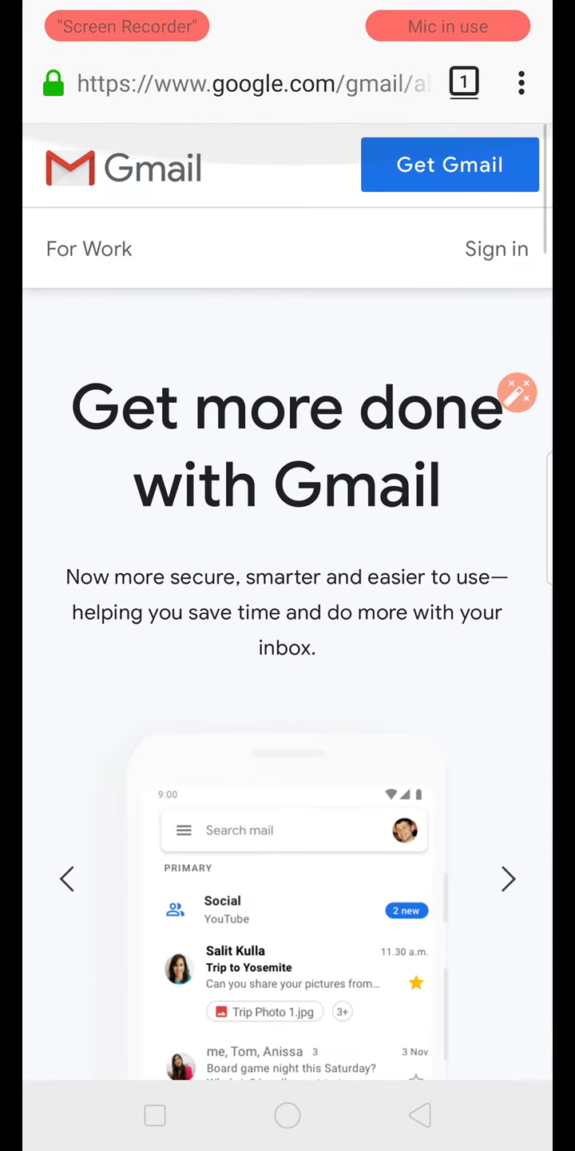
pyautogui.scroll(-3, 287, 629)
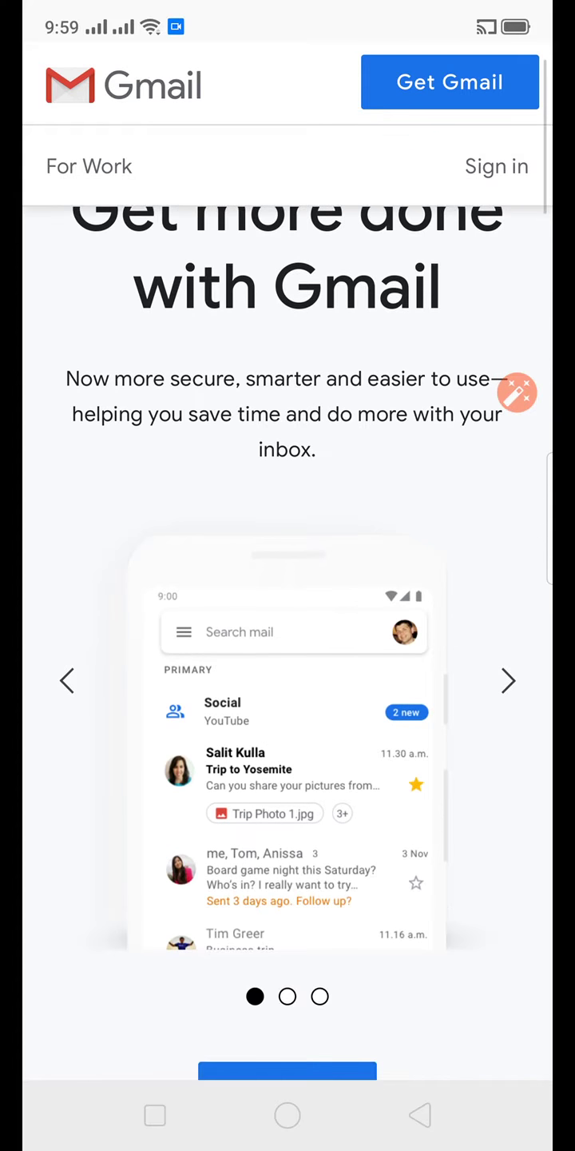
pyautogui.scroll(-5, 288, 630)
pyautogui.scroll(5, 287, 629)
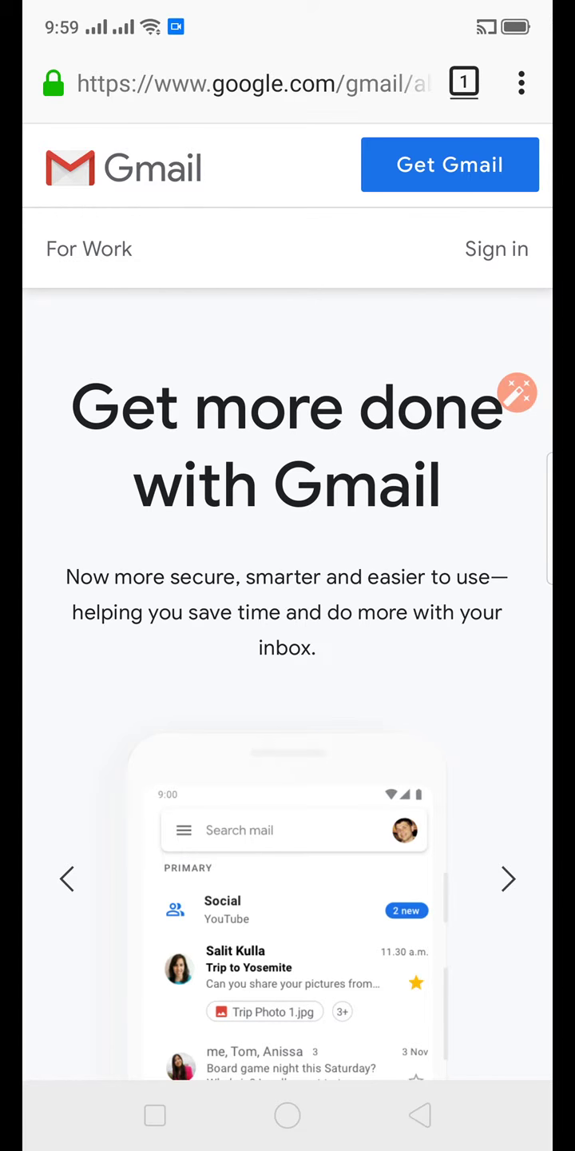
pyautogui.scroll(-4, 288, 629)
pyautogui.scroll(-5, 288, 629)
pyautogui.scroll(-4, 288, 629)
pyautogui.scroll(-5, 287, 630)
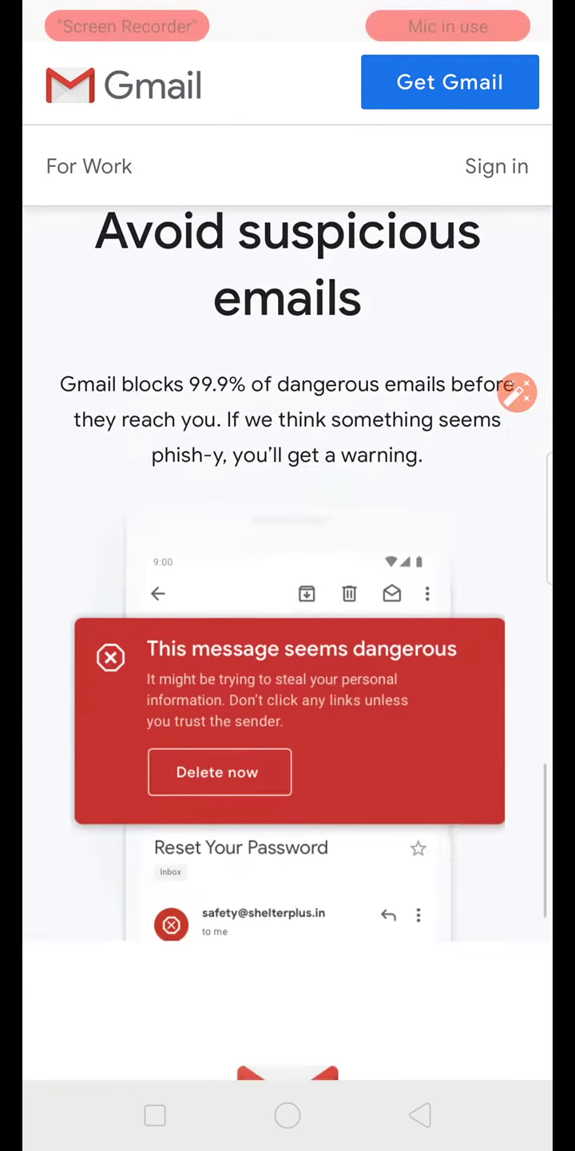
pyautogui.scroll(-5, 288, 630)
pyautogui.scroll(5, 287, 630)
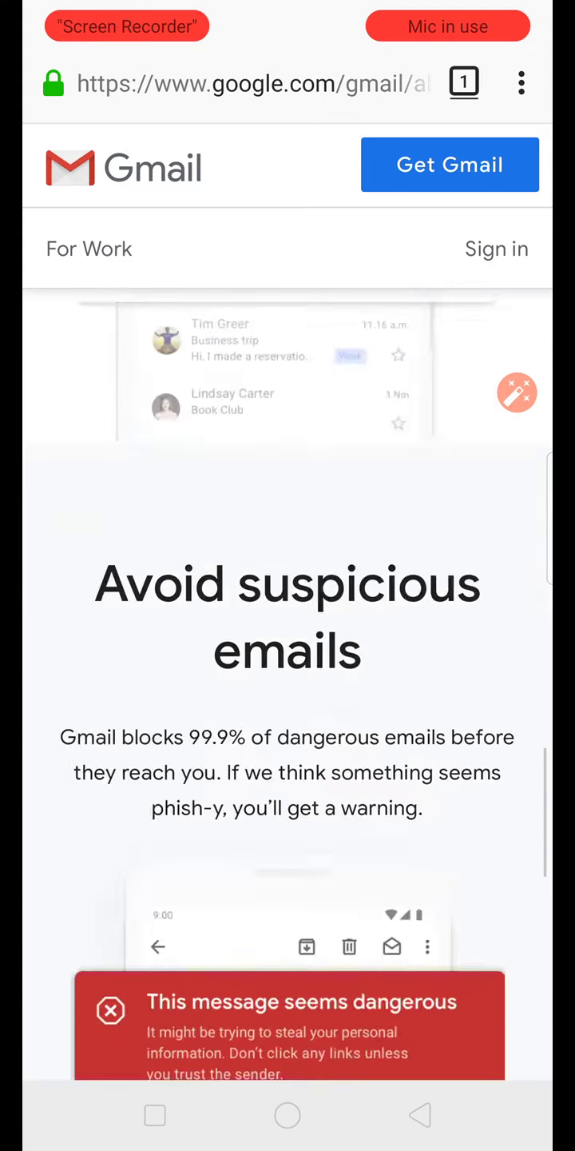
pyautogui.scroll(5, 288, 630)
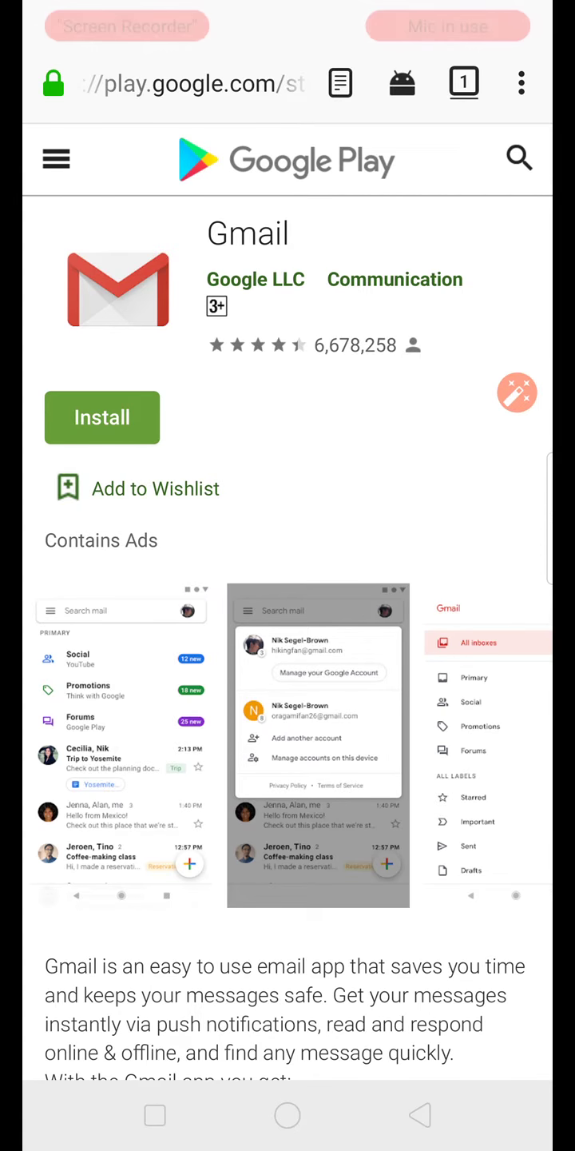
pyautogui.scroll(-10, 288, 629)
pyautogui.scroll(-10, 288, 629)
# Step: Follow the Gmail website link from the Play listing to Google sign-in
pyautogui.click(101, 808)
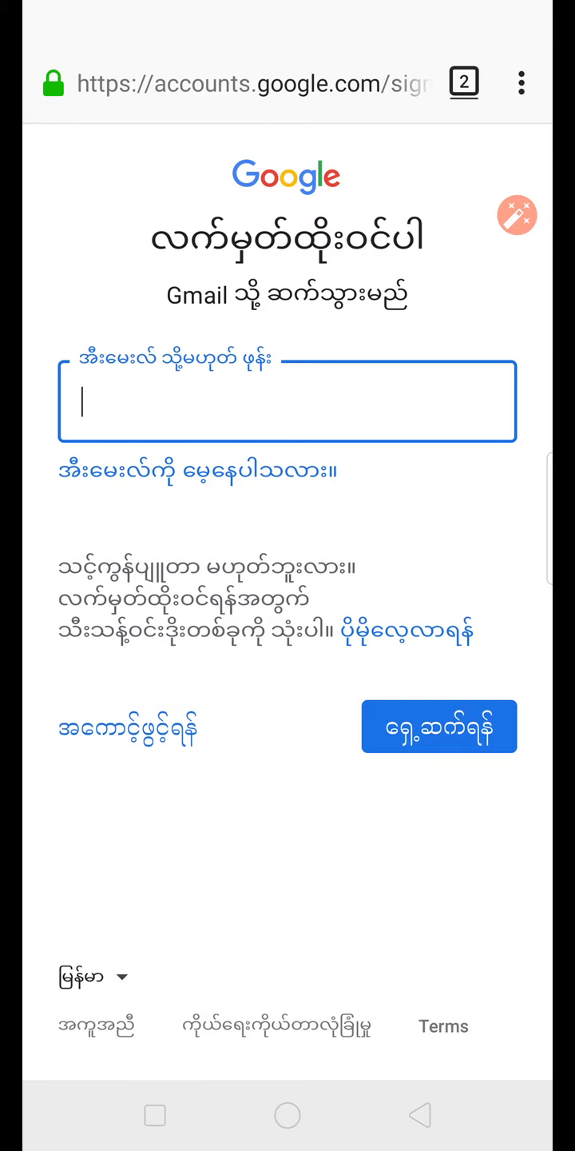
# Step: Tap the two controls near the top of the sign-in page several times
pyautogui.click(517, 215)
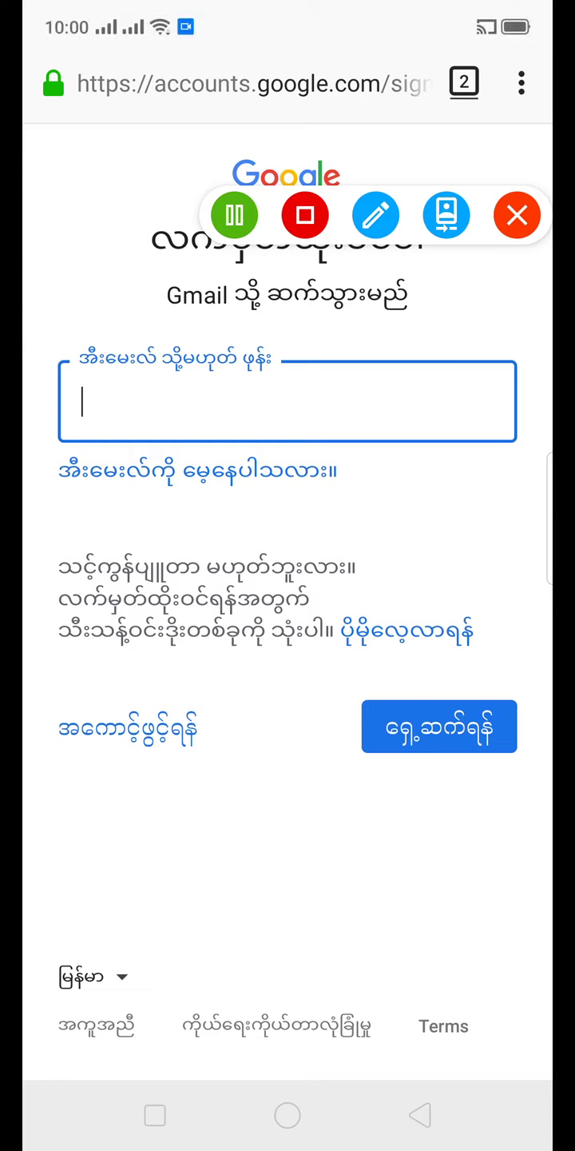
pyautogui.click(447, 215)
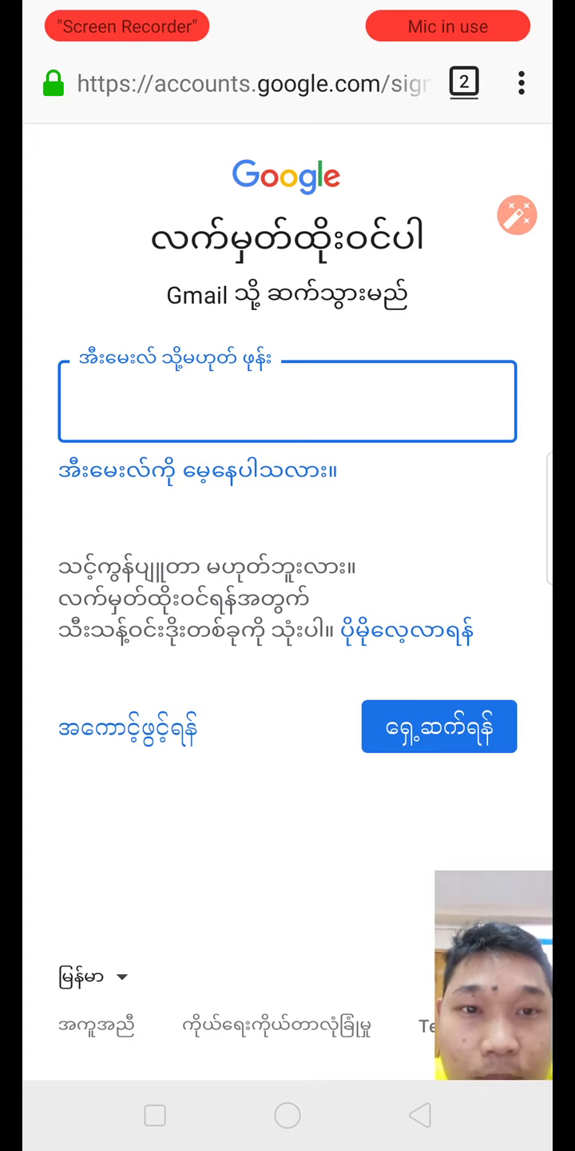
pyautogui.click(517, 215)
pyautogui.click(446, 215)
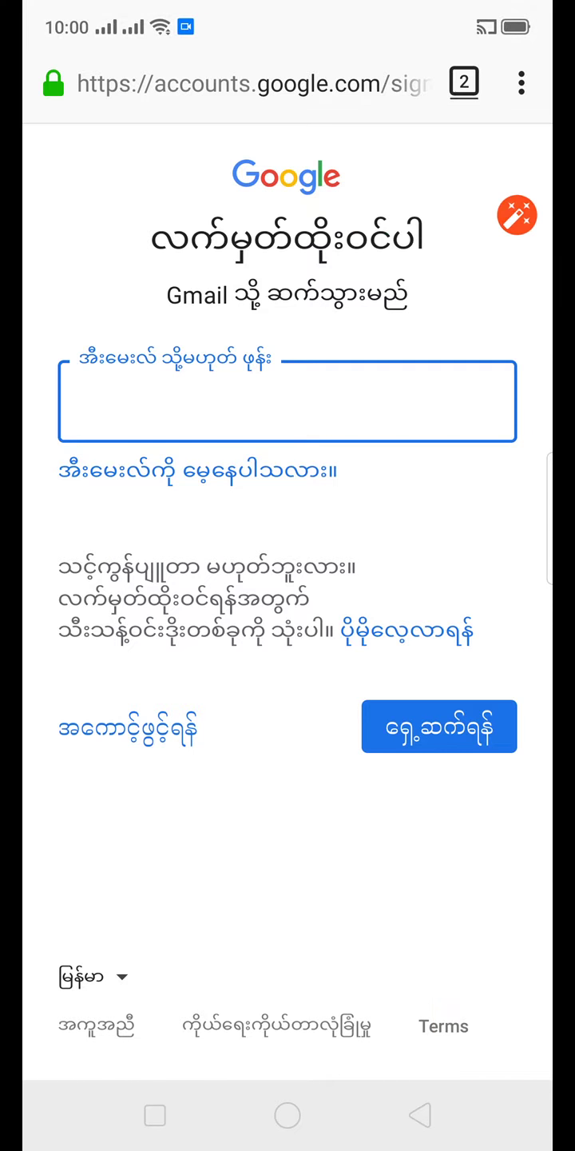
pyautogui.click(517, 215)
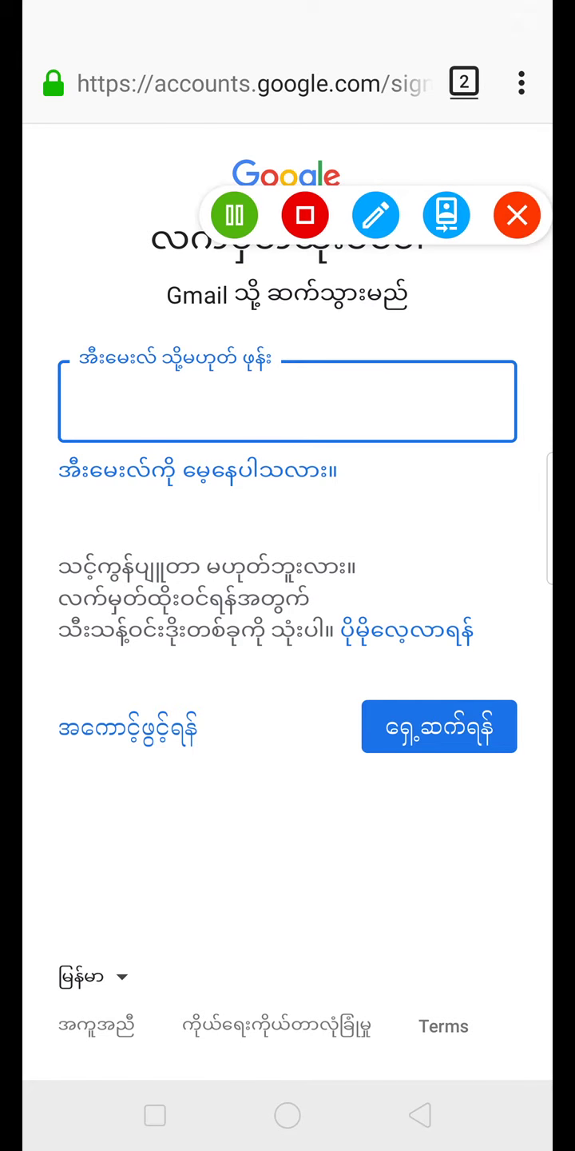
pyautogui.click(517, 215)
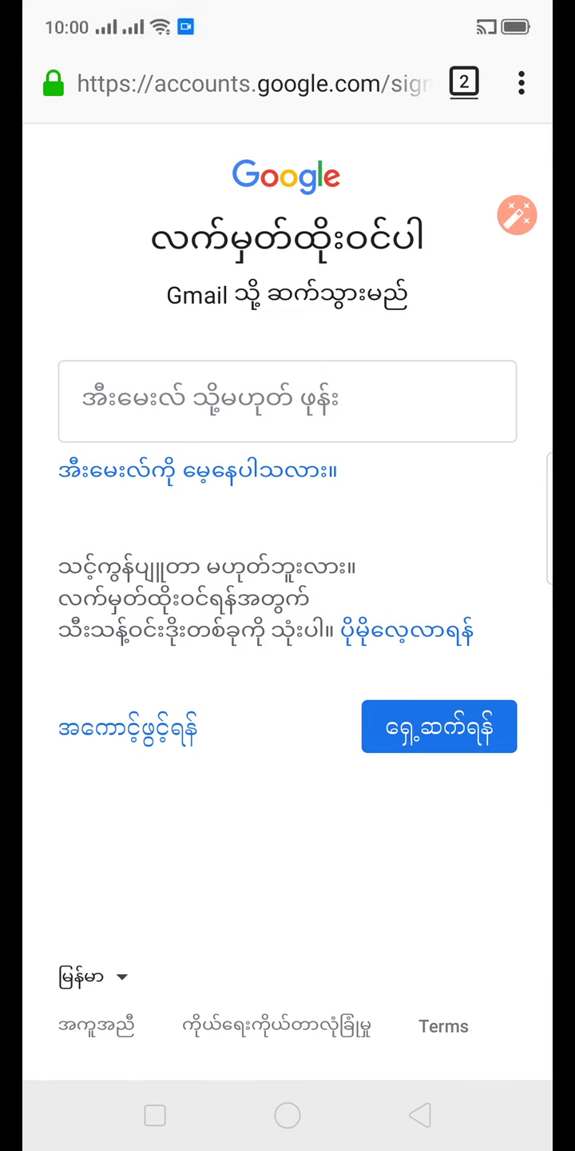
# Step: Screenshot the sign-in page and set its footer language to English (United States)
pyautogui.press('Print')
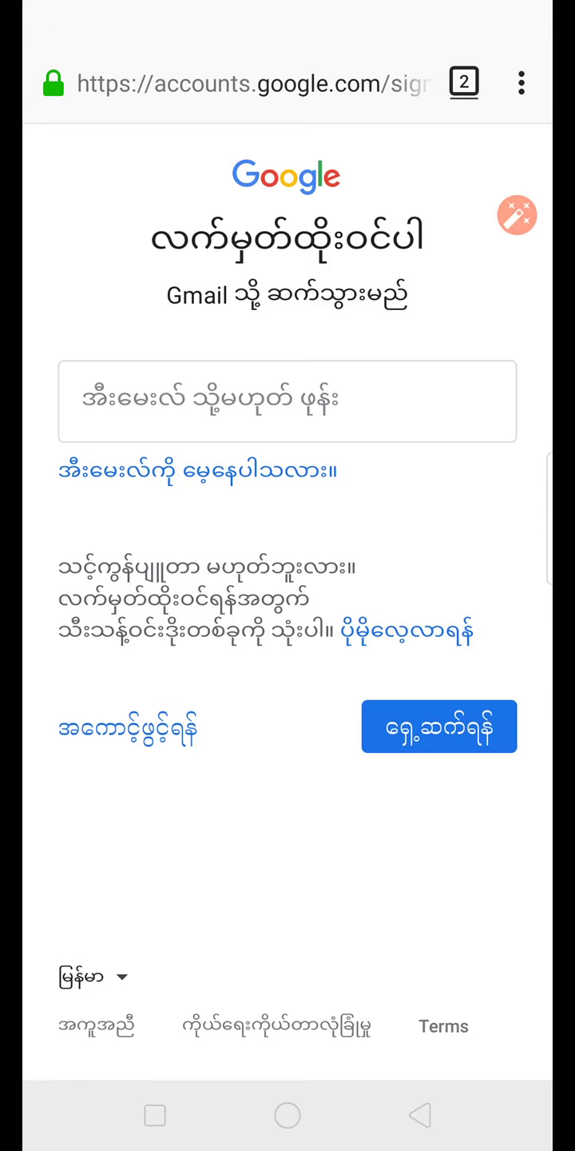
pyautogui.click(517, 214)
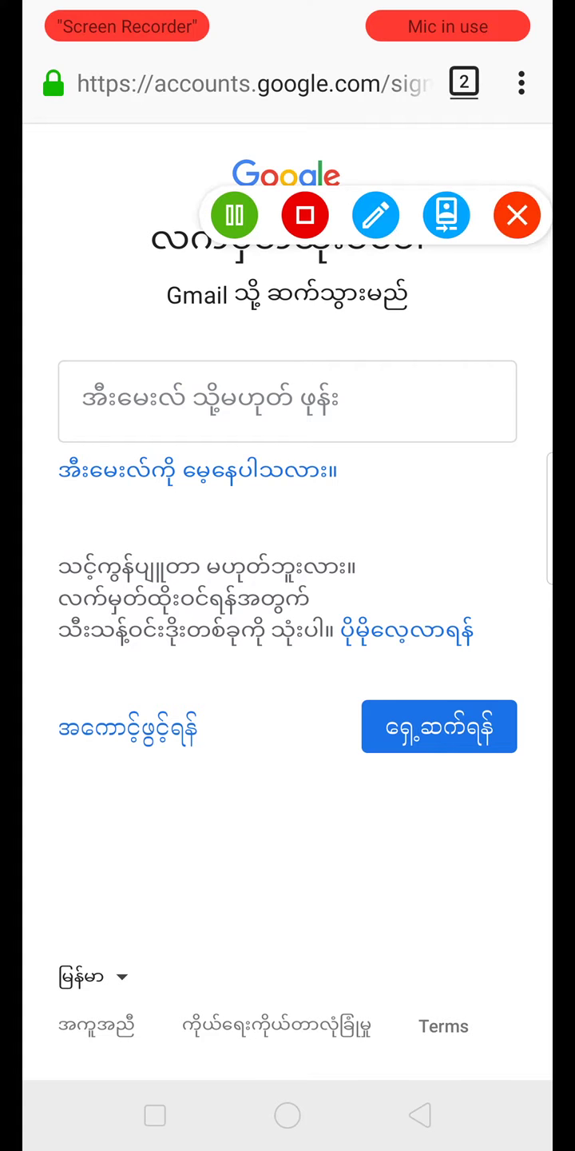
pyautogui.click(517, 214)
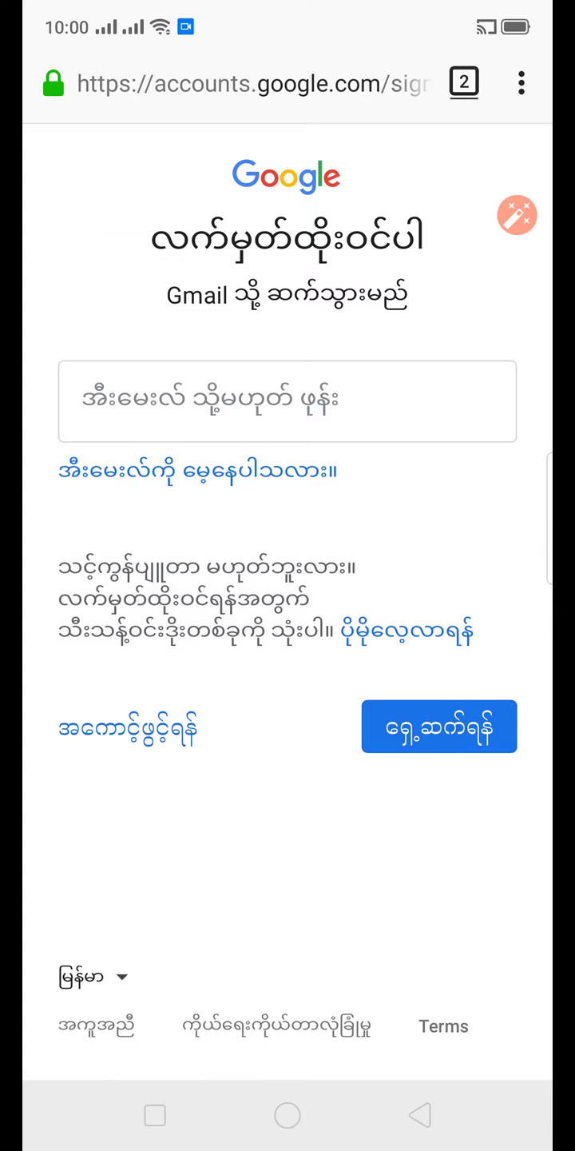
pyautogui.click(92, 977)
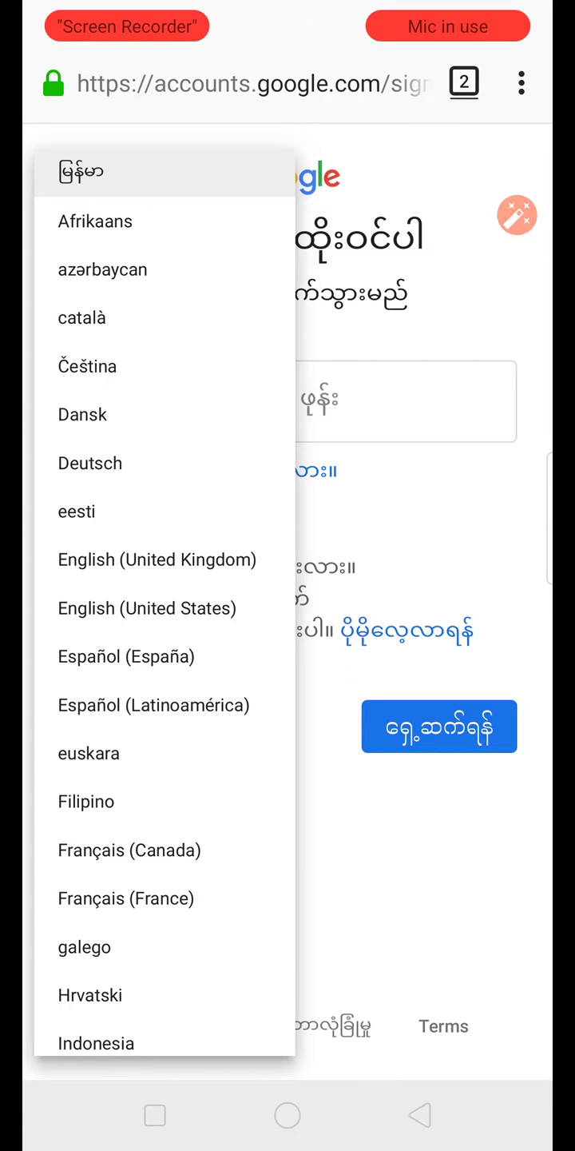
pyautogui.click(147, 607)
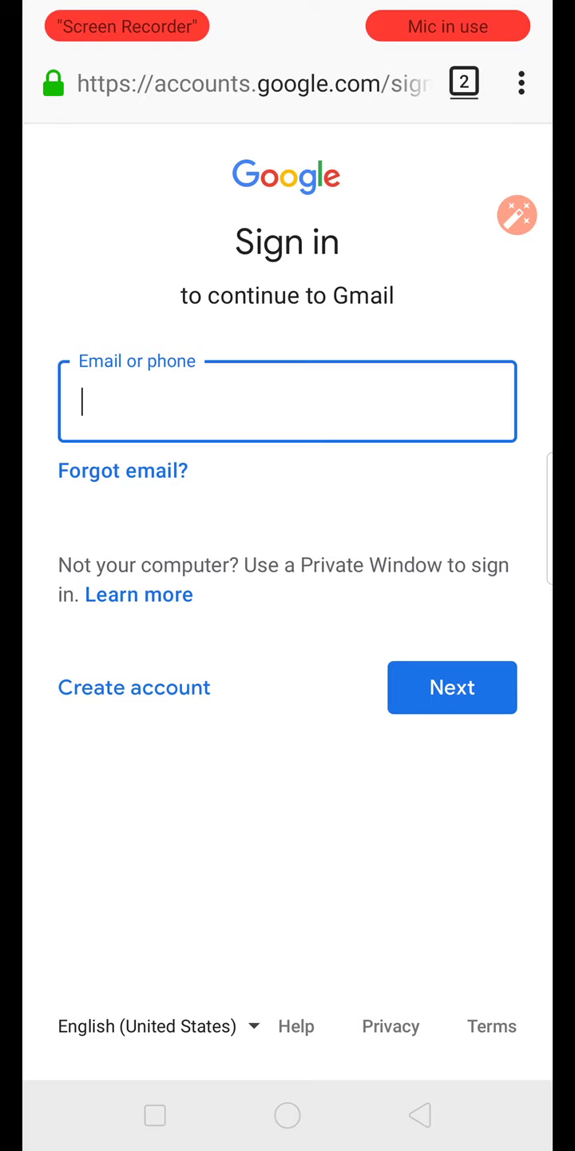
# Step: Screenshot the English sign-in page and choose Create account below the email field
pyautogui.press('XF86PowerOff+XF86AudioLowerVolume')
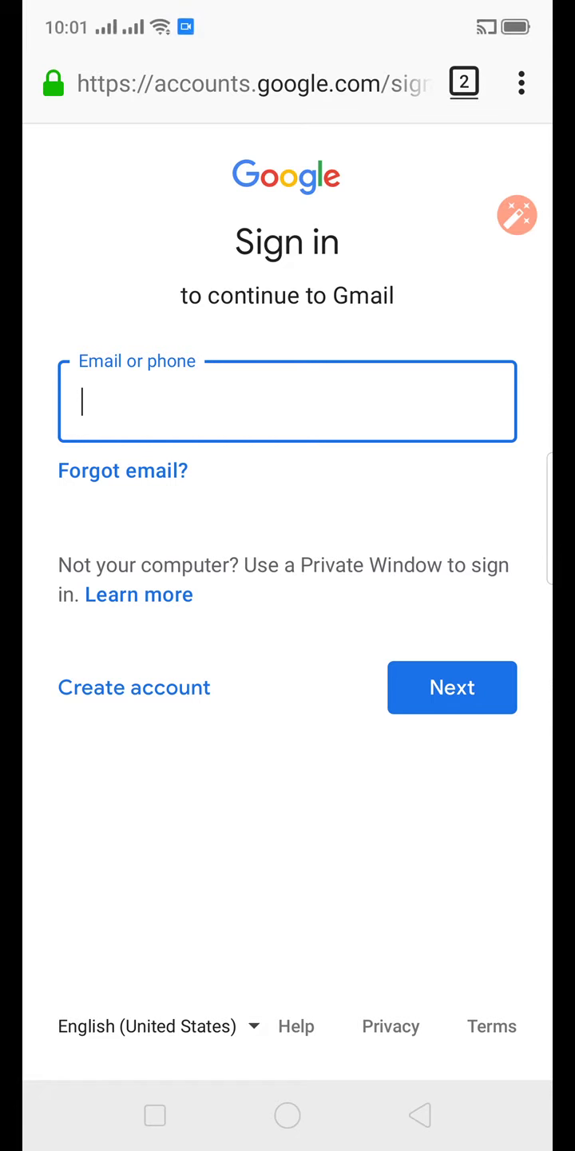
pyautogui.click(133, 688)
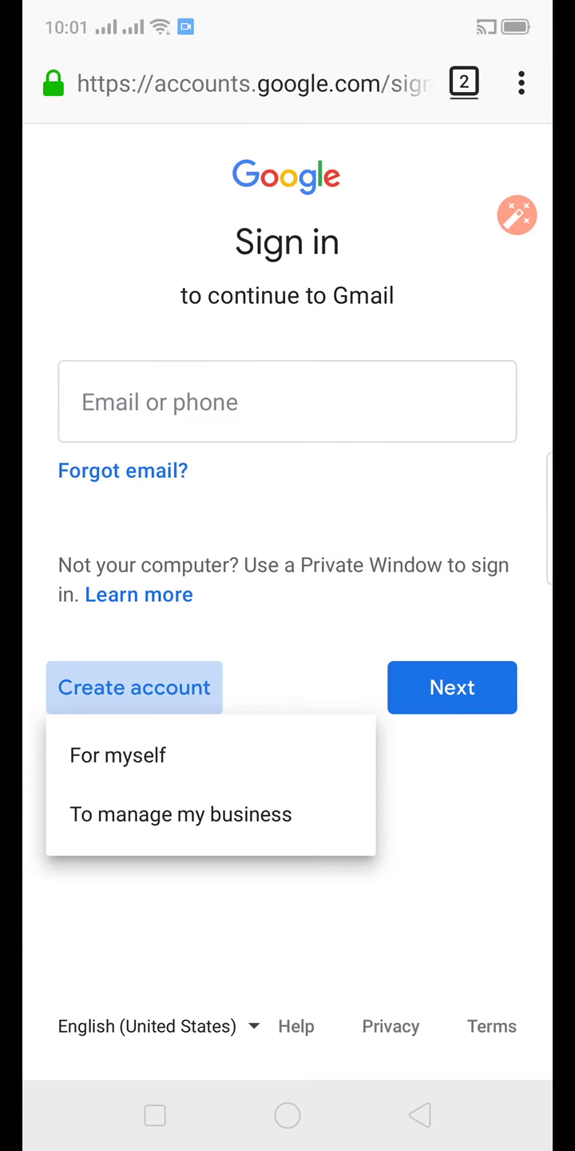
# Step: Choose 'For myself', screenshot the signup form, and focus the First name field
pyautogui.click(117, 755)
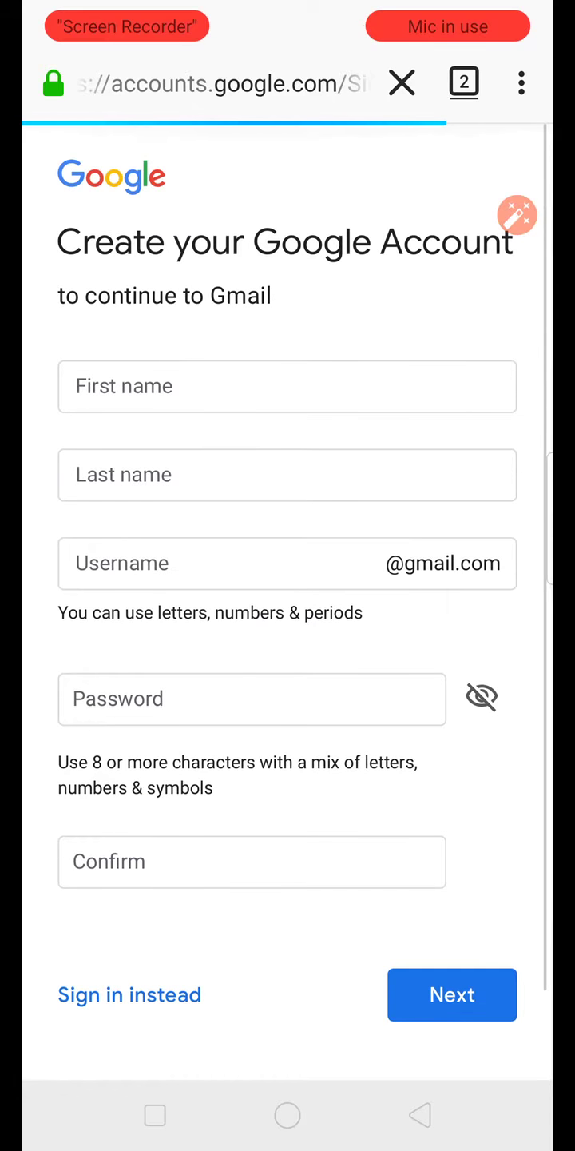
pyautogui.click(287, 386)
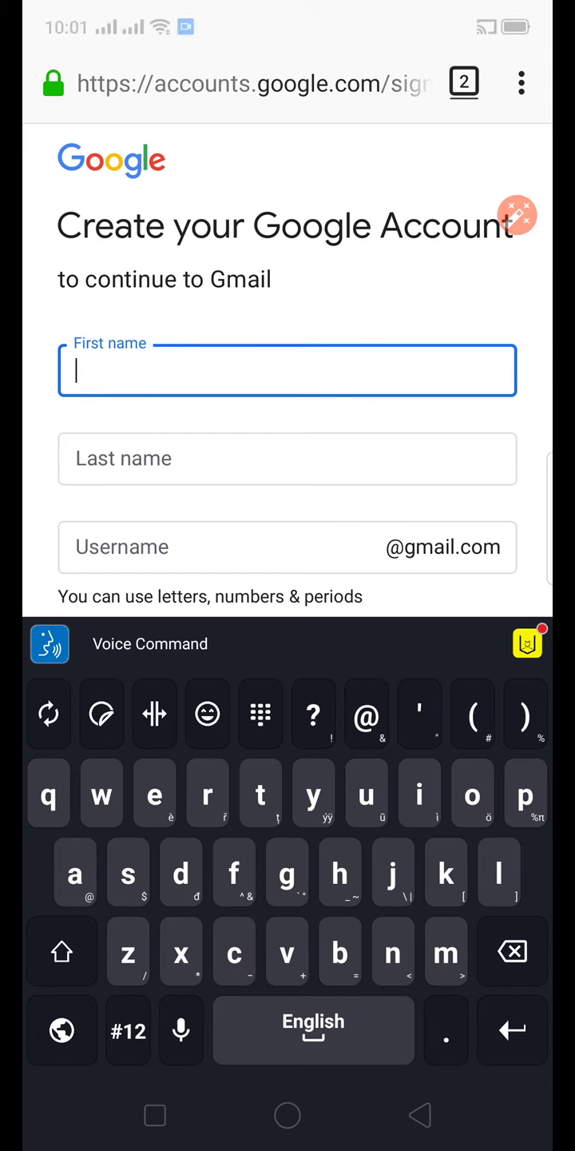
pyautogui.click(420, 1115)
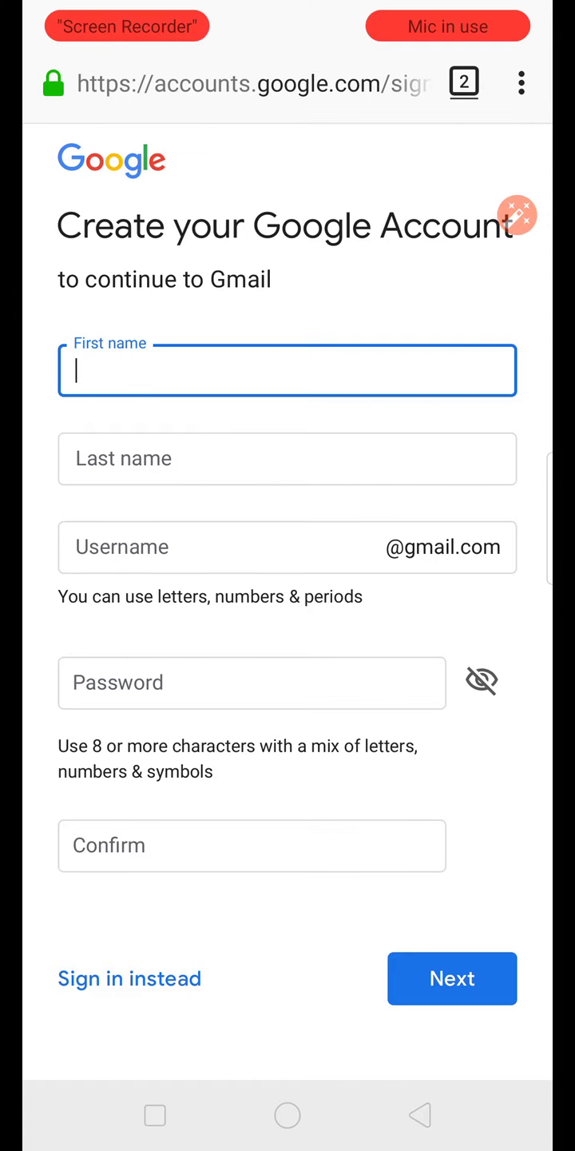
pyautogui.press('Print')
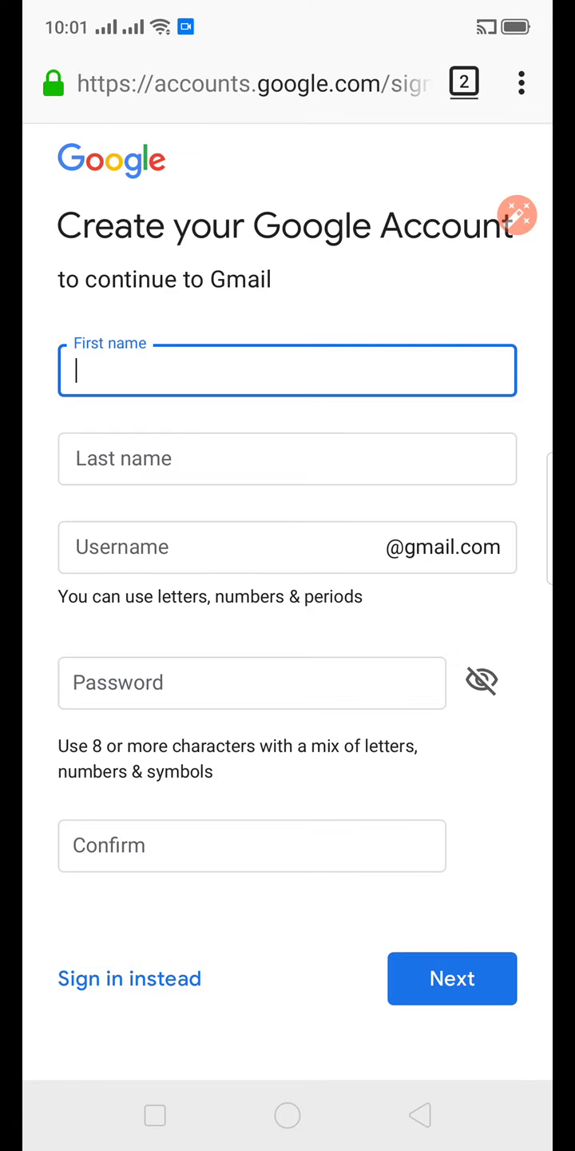
pyautogui.click(287, 371)
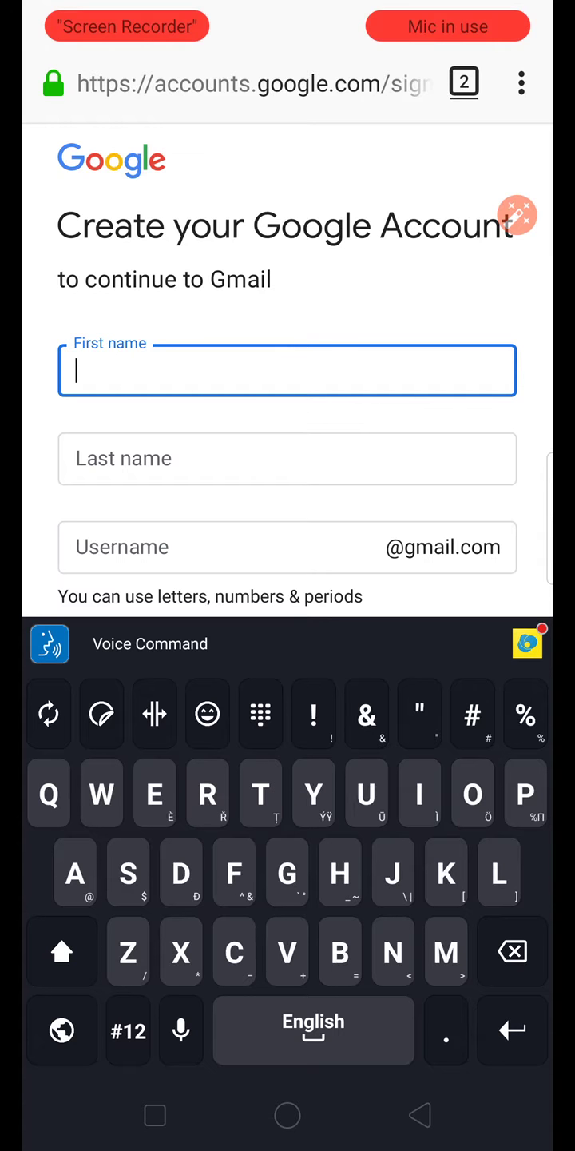
pyautogui.write('Thet')
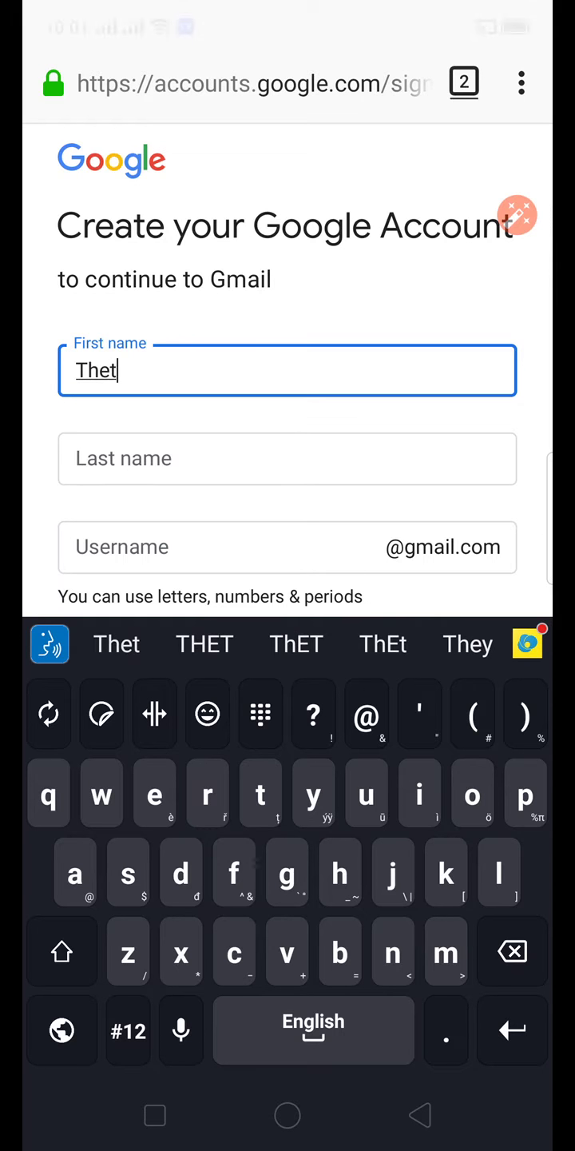
pyautogui.click(287, 458)
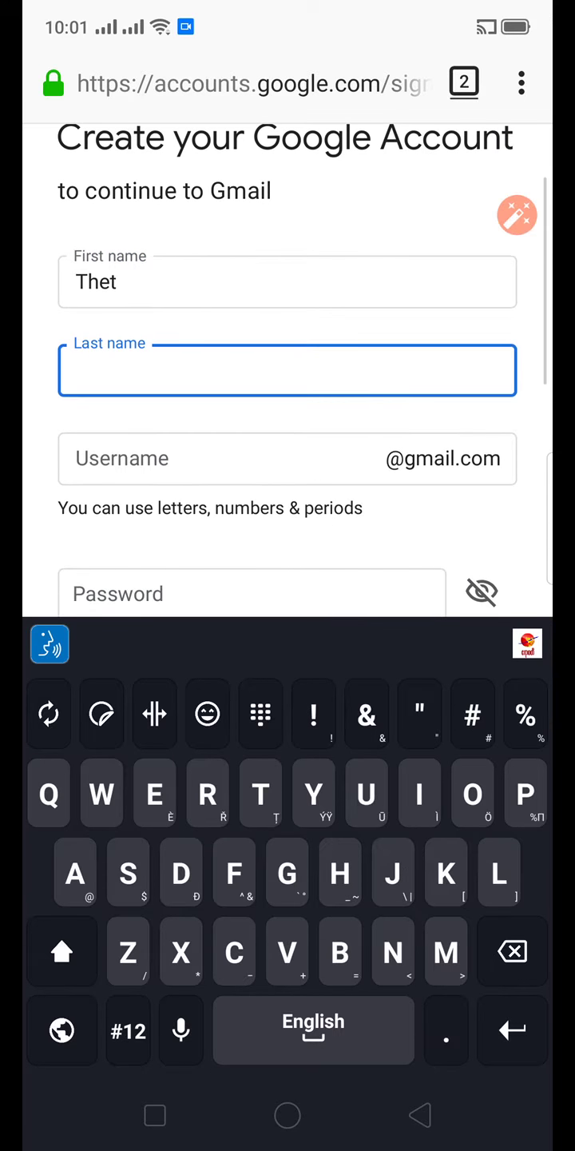
pyautogui.write('Thet')
pyautogui.click(217, 458)
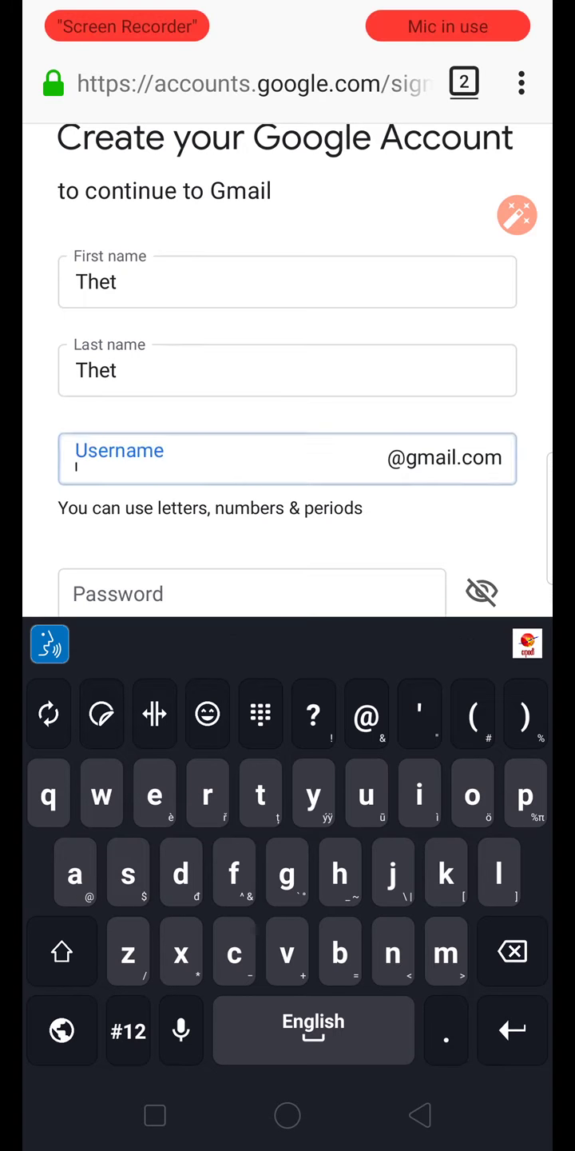
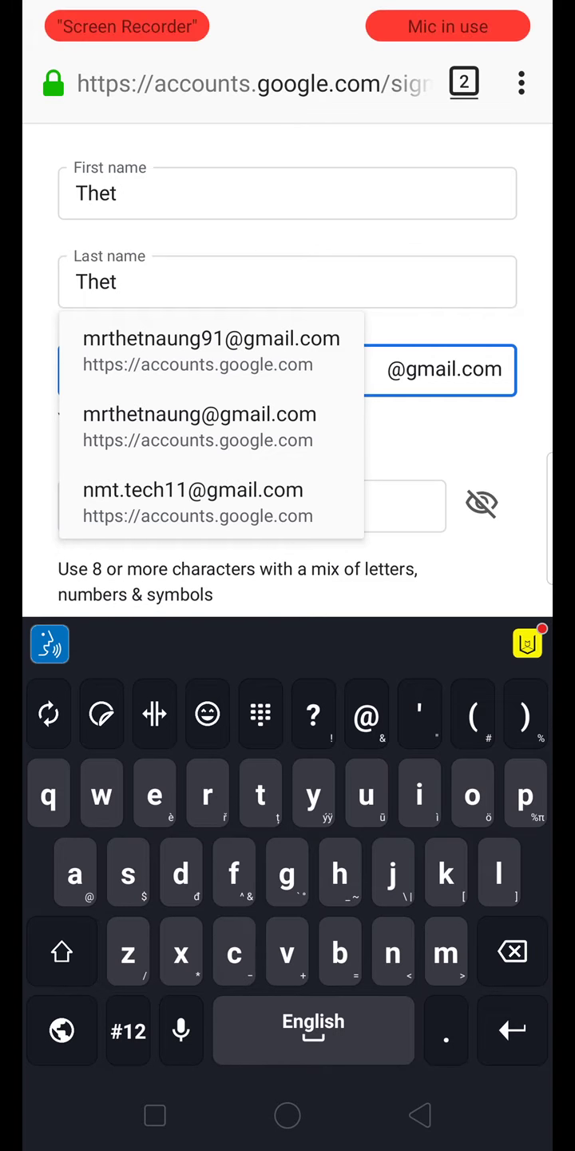
pyautogui.click(288, 193)
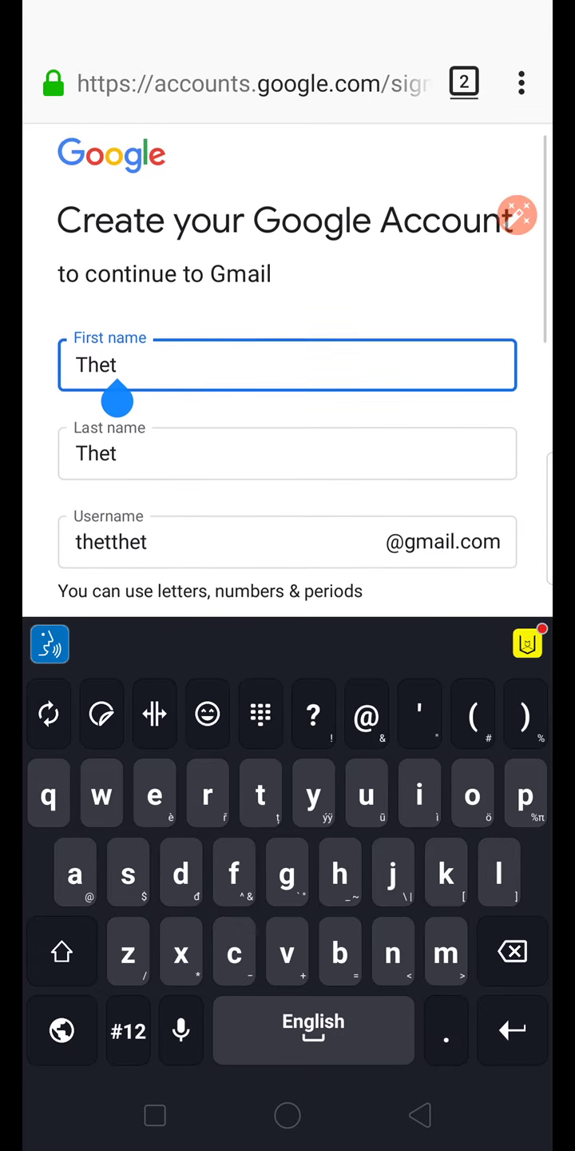
pyautogui.scroll(-2, 288, 450)
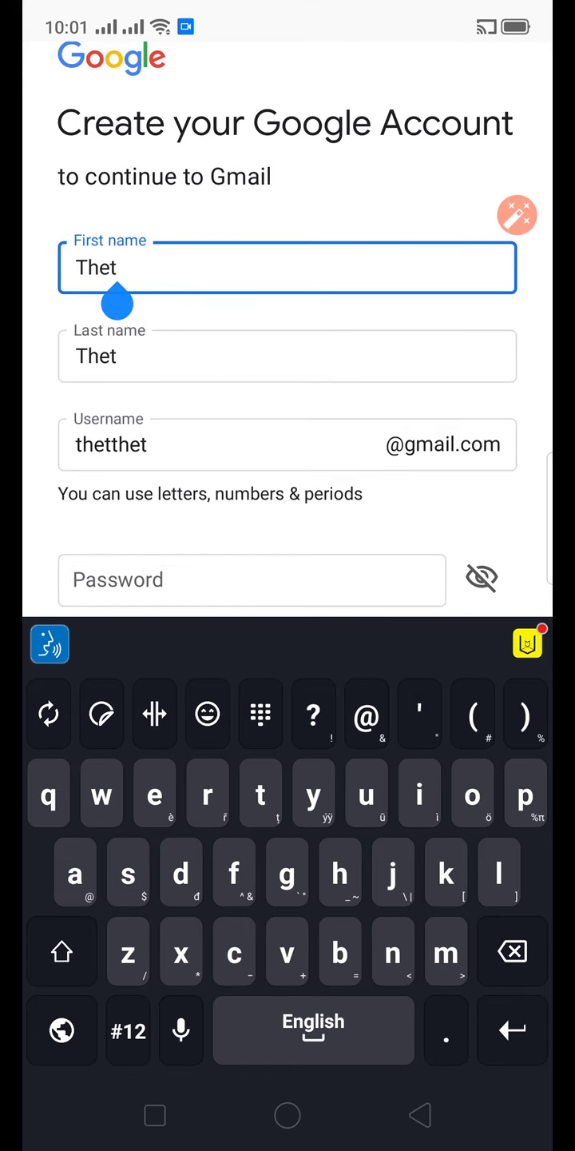
pyautogui.click(144, 442)
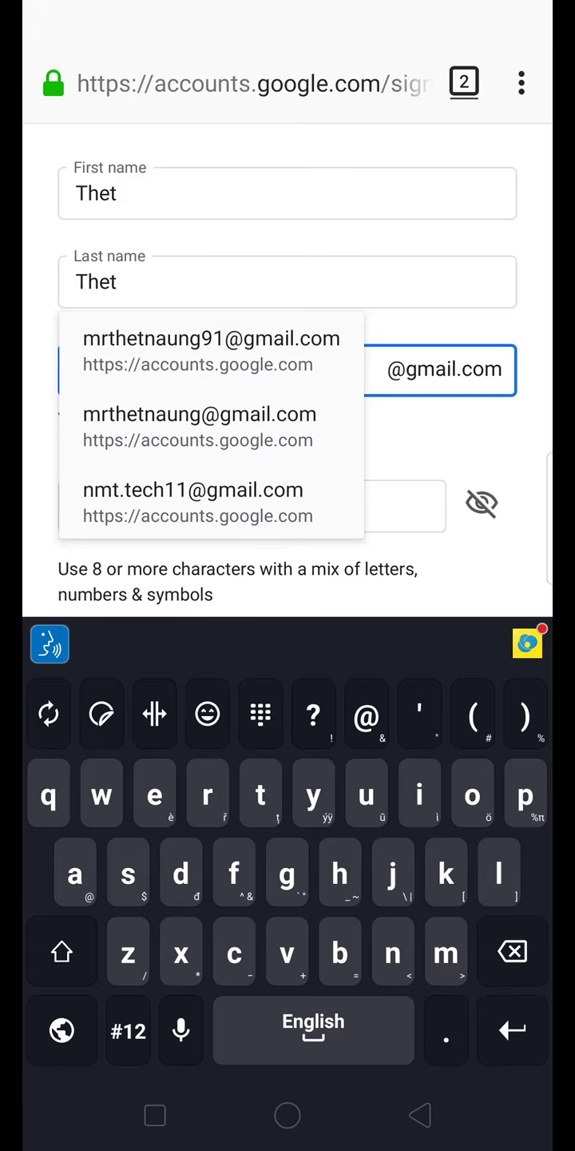
pyautogui.click(512, 952)
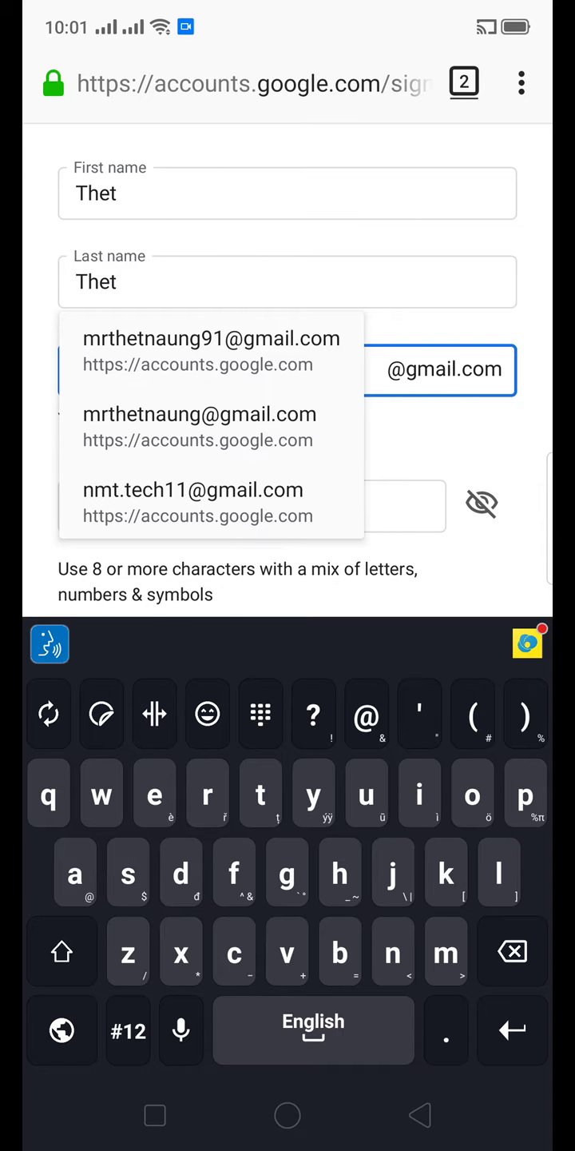
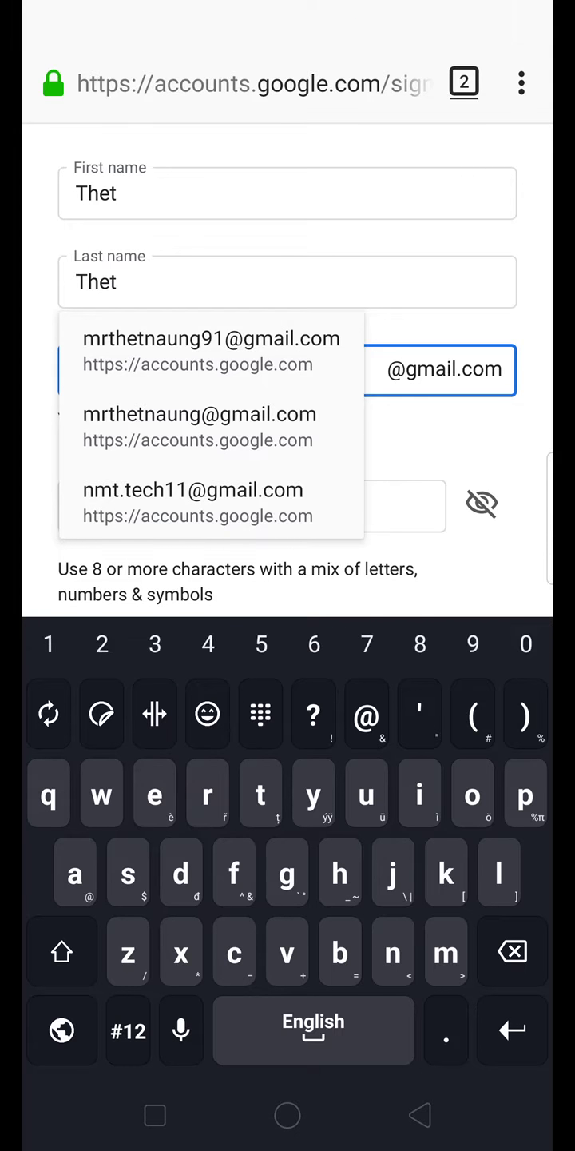
pyautogui.click(512, 1031)
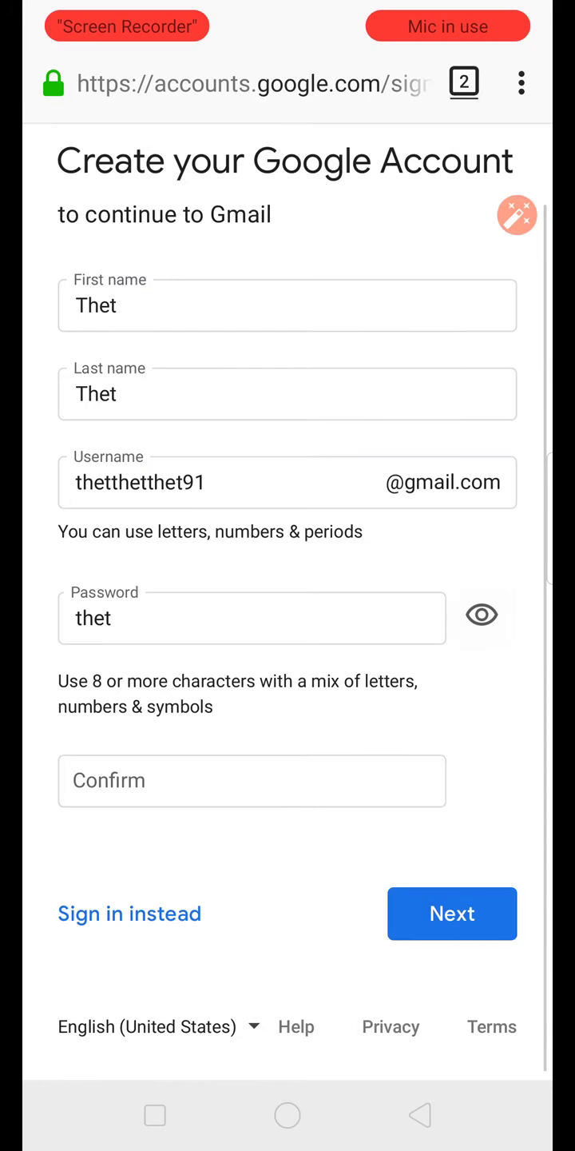
# Step: Mask the password characters with the eye icon
pyautogui.click(481, 615)
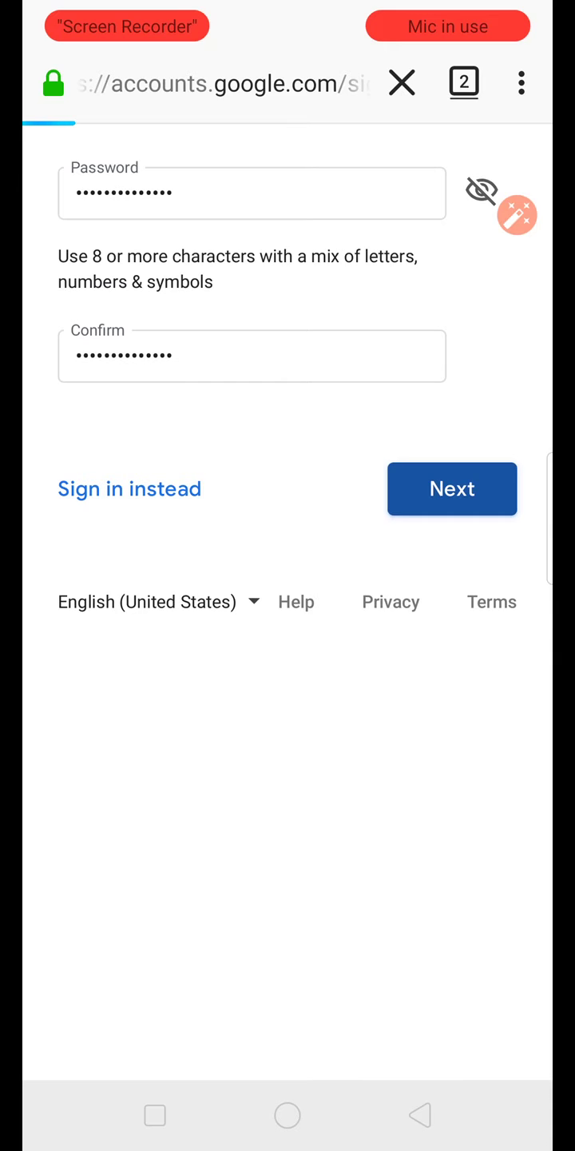
# Step: Submit the first page, fix the password error, and begin the phone number with 09
pyautogui.click(453, 489)
pyautogui.click(253, 667)
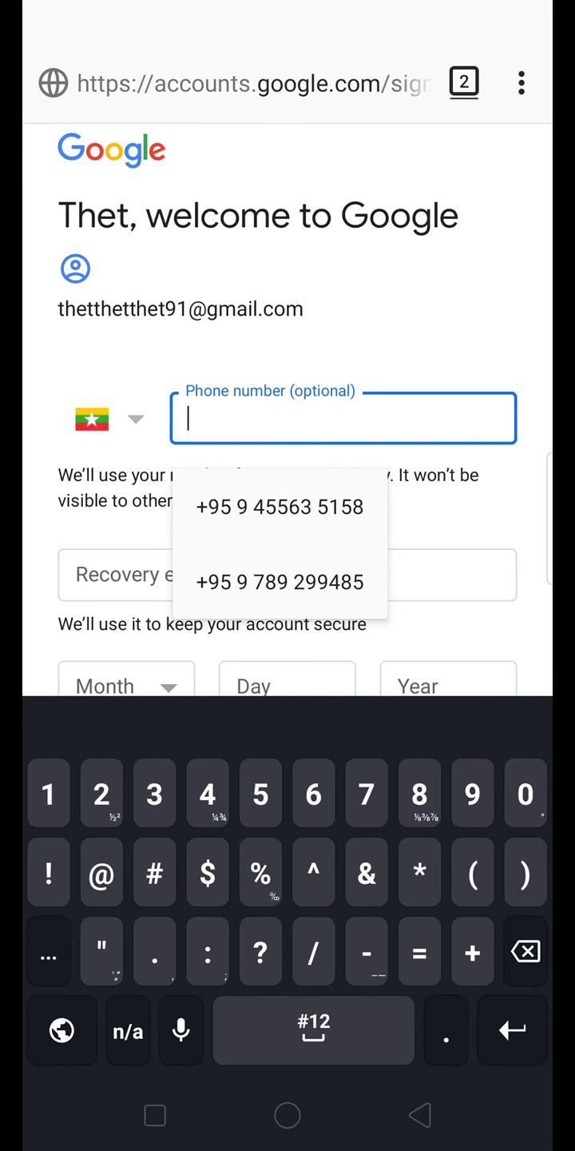
pyautogui.click(525, 793)
pyautogui.write('09')
pyautogui.click(473, 793)
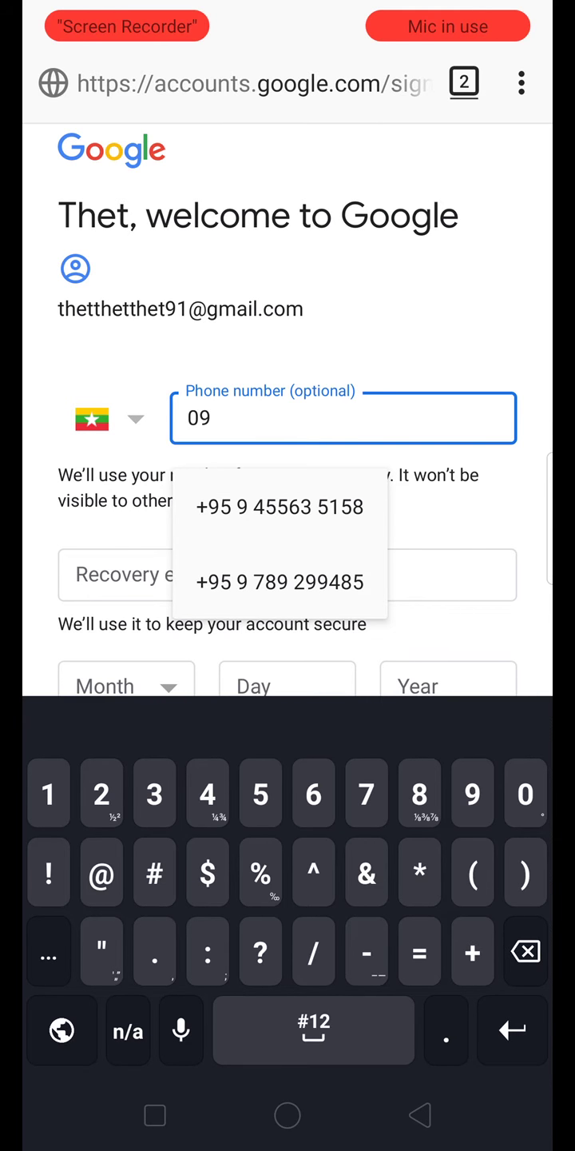
pyautogui.click(314, 792)
pyautogui.write('676')
pyautogui.click(366, 792)
pyautogui.click(313, 792)
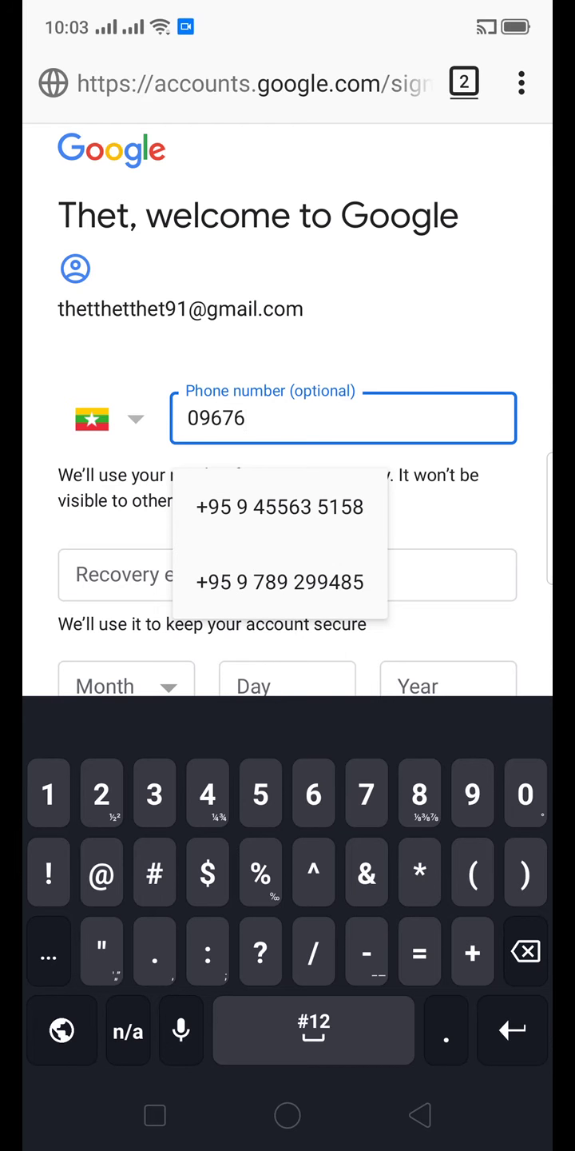
pyautogui.click(472, 952)
pyautogui.click(525, 952)
pyautogui.click(525, 952)
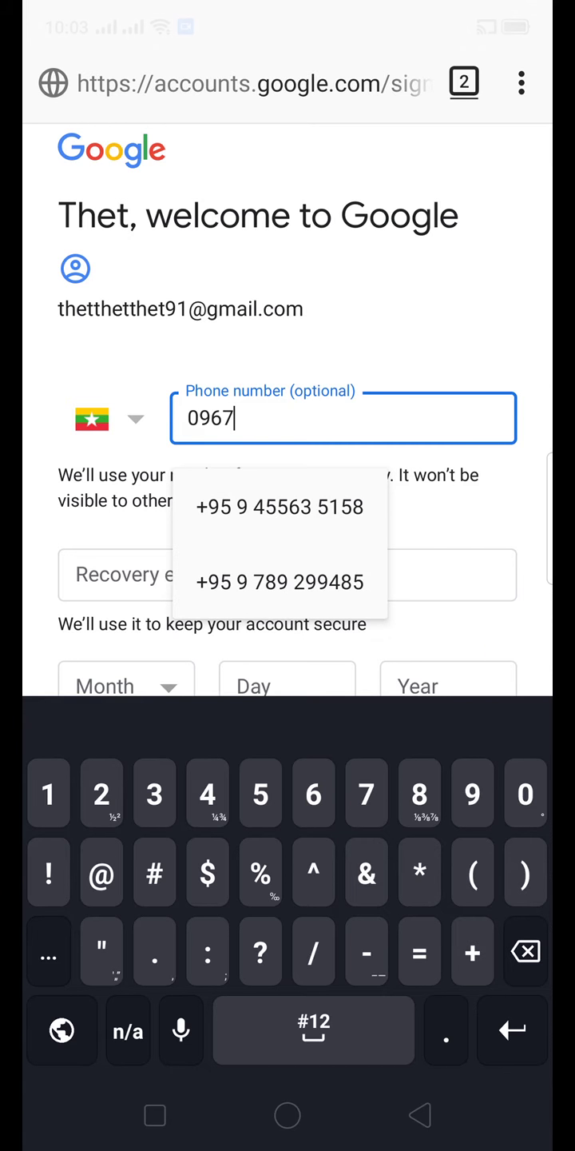
pyautogui.click(260, 794)
pyautogui.click(313, 793)
pyautogui.click(260, 793)
pyautogui.click(314, 793)
pyautogui.click(48, 792)
pyautogui.click(473, 793)
pyautogui.click(48, 793)
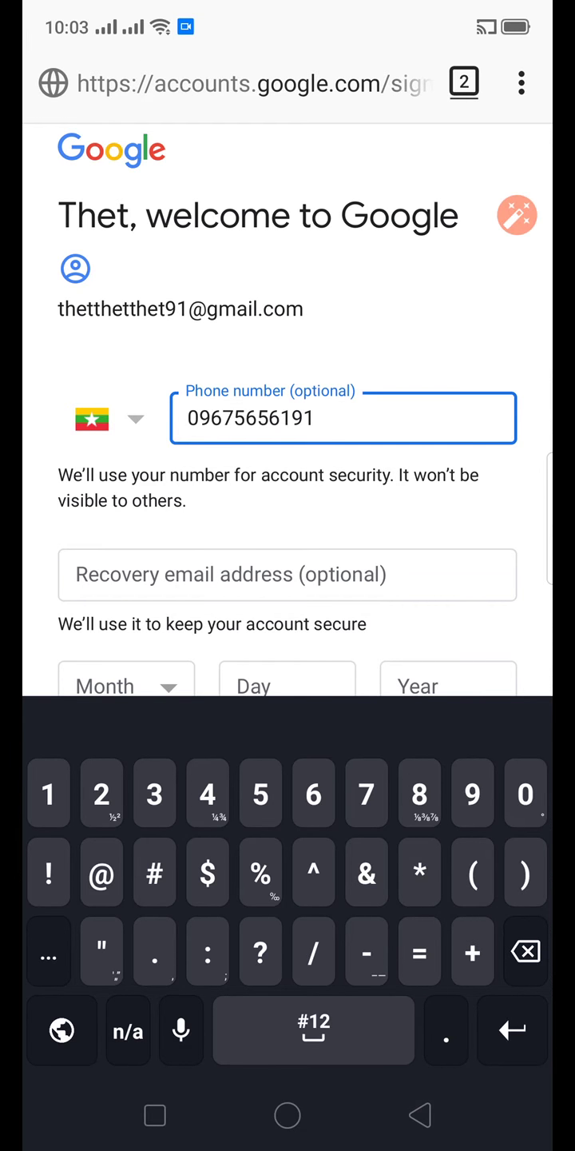
pyautogui.scroll(-3, 287, 450)
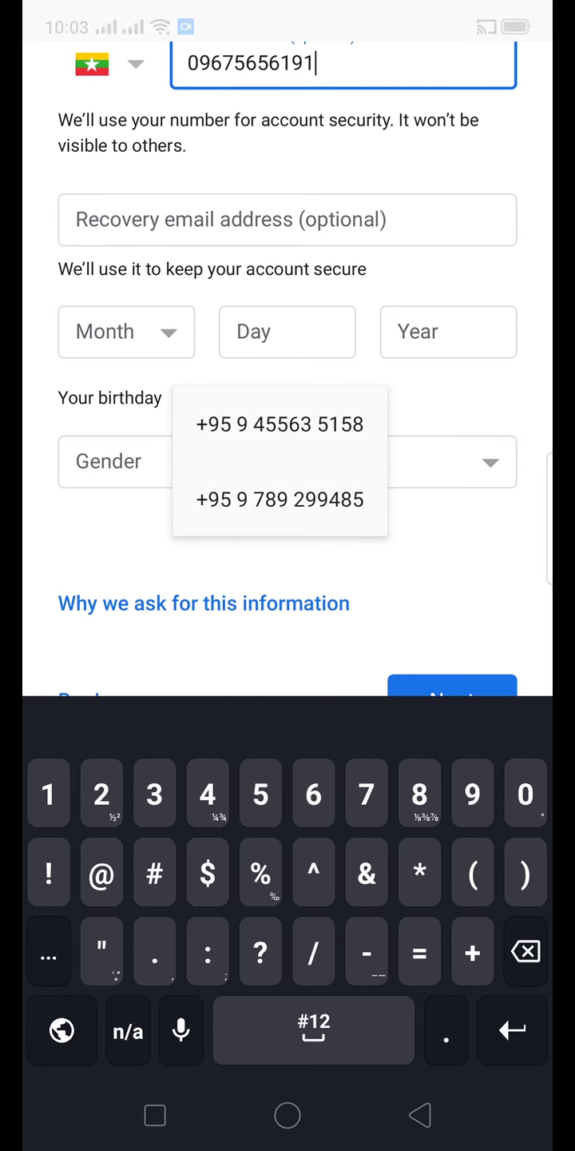
# Step: Choose Male as the gender and March as the birth month
pyautogui.click(288, 459)
pyautogui.click(108, 526)
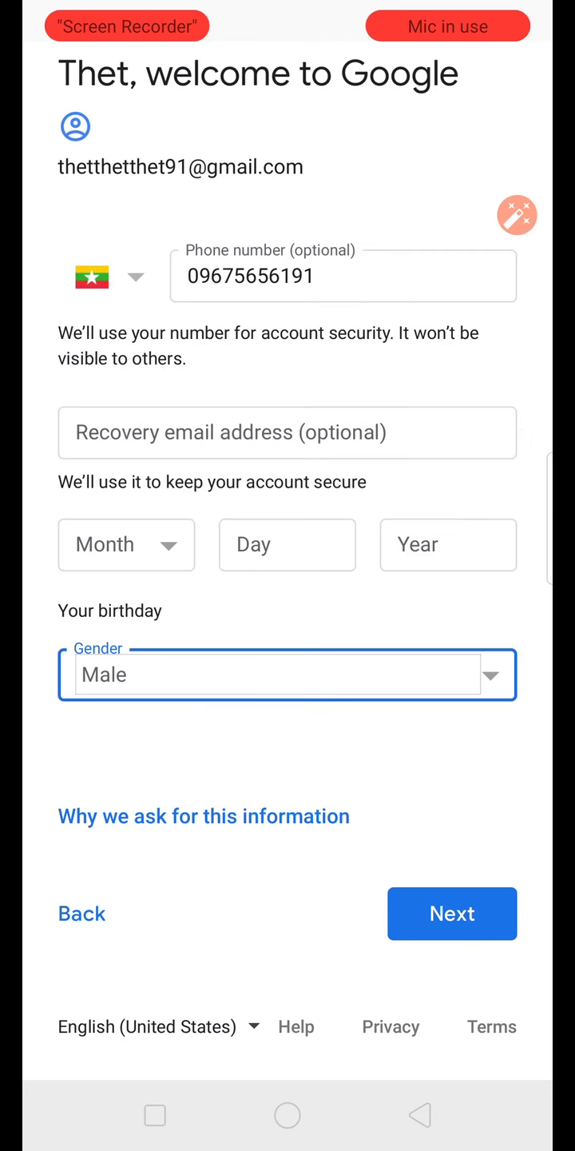
pyautogui.click(127, 543)
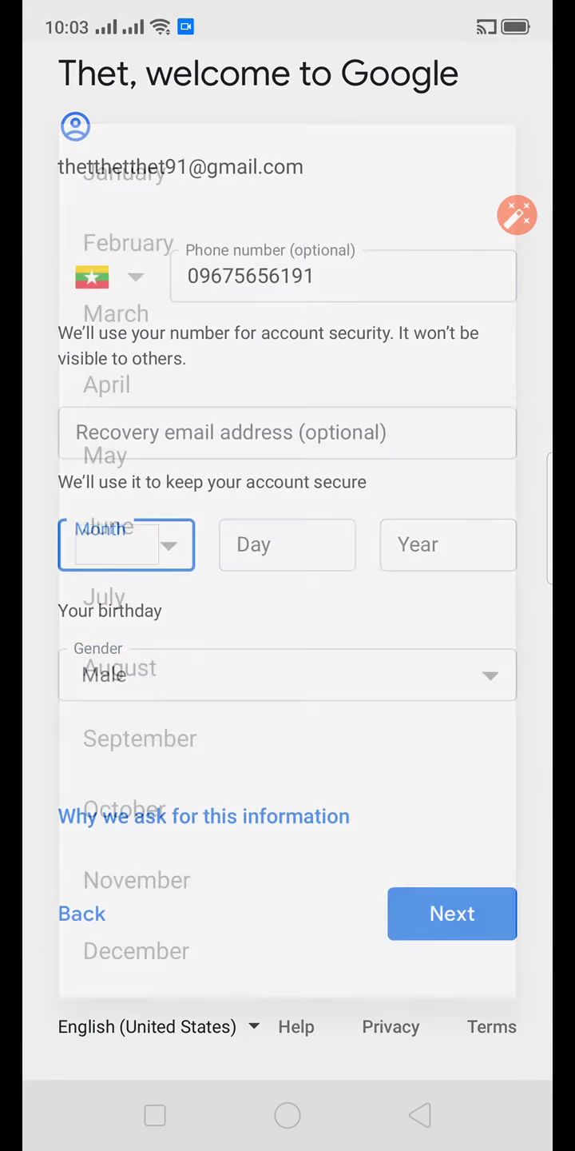
pyautogui.click(116, 314)
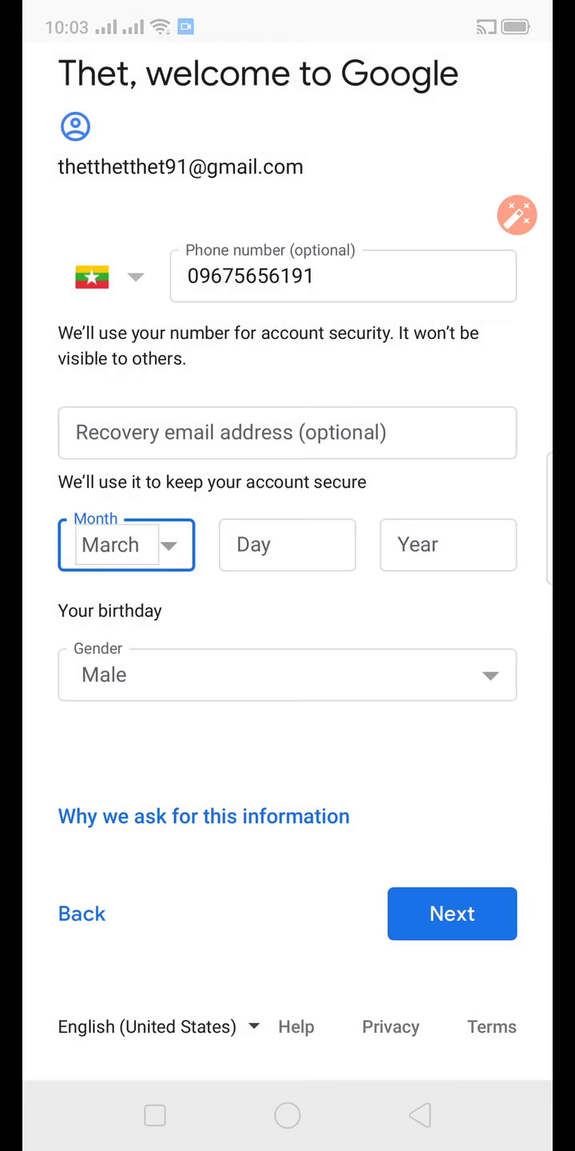
pyautogui.click(288, 543)
pyautogui.click(221, 793)
pyautogui.write('2')
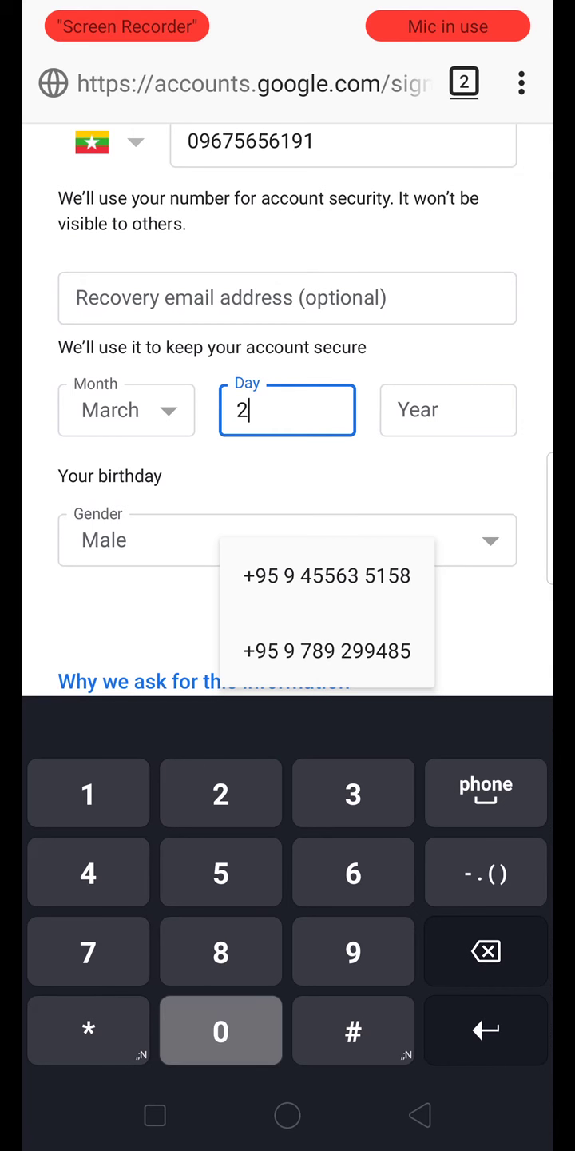
pyautogui.click(220, 1031)
pyautogui.click(447, 410)
pyautogui.click(88, 793)
pyautogui.write('19')
pyautogui.click(352, 952)
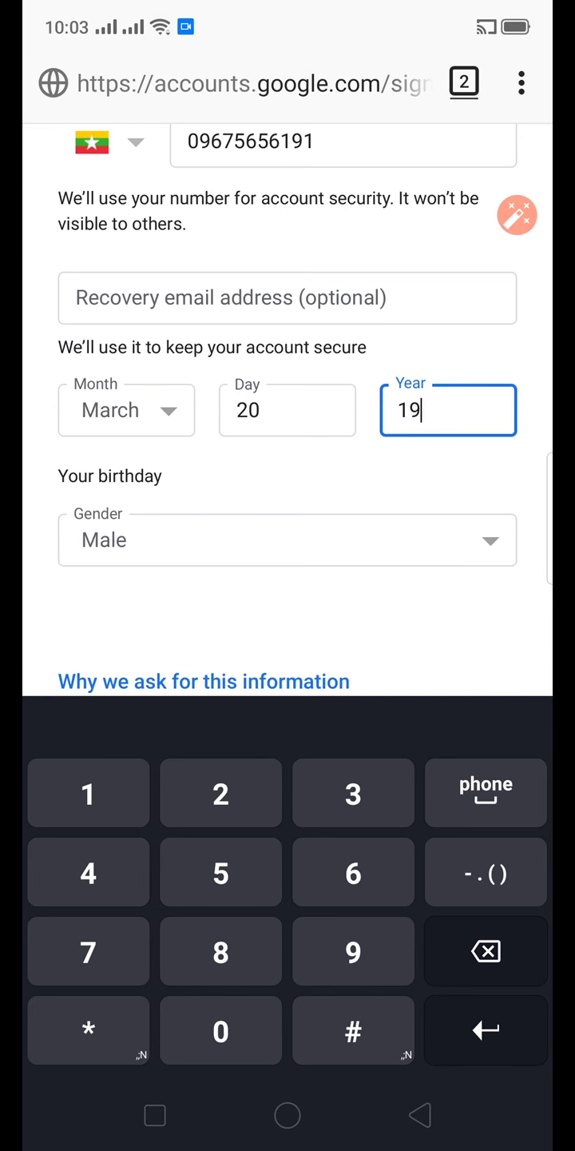
pyautogui.click(219, 951)
pyautogui.click(353, 951)
pyautogui.press('Return')
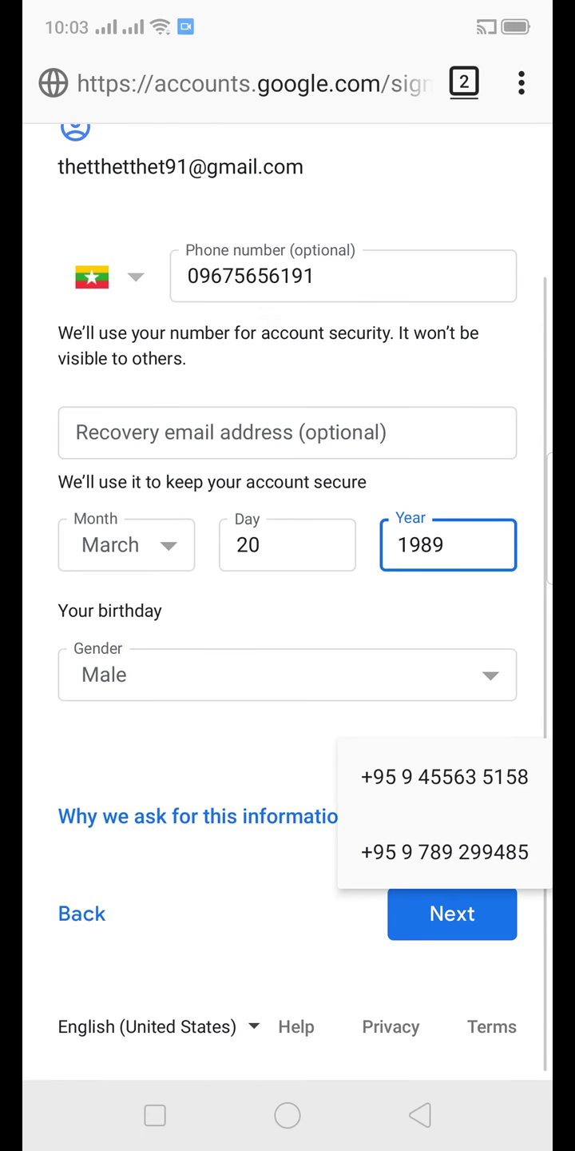
pyautogui.click(452, 910)
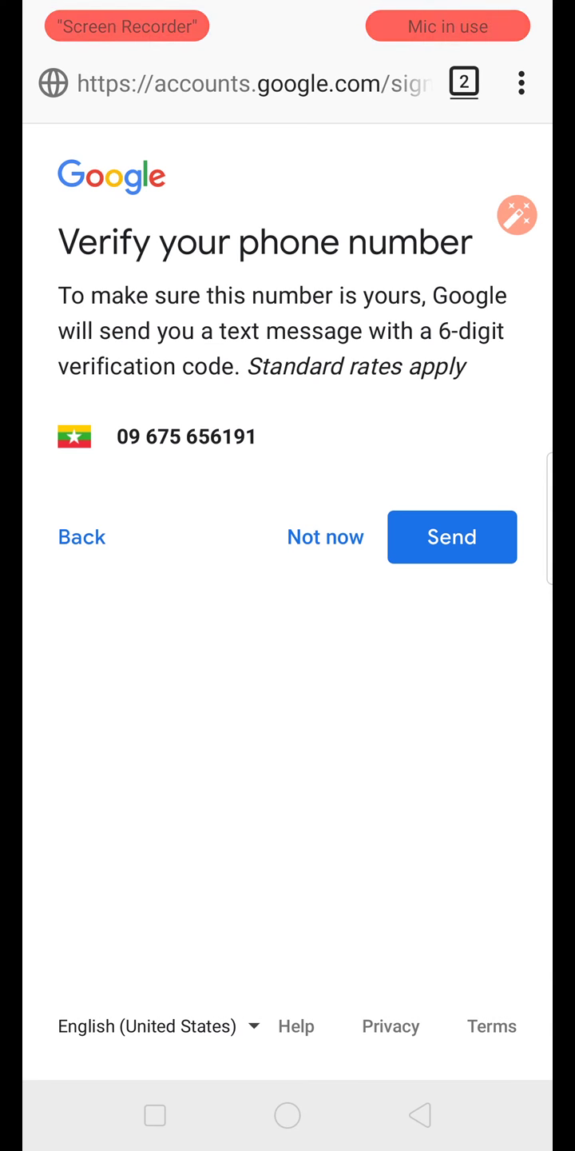
pyautogui.click(452, 537)
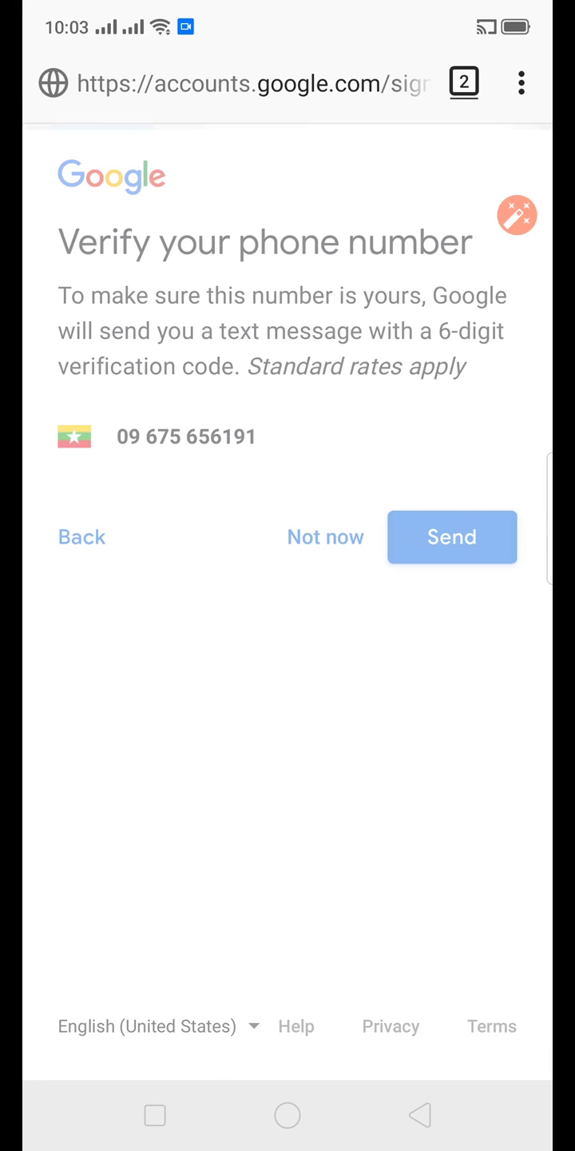